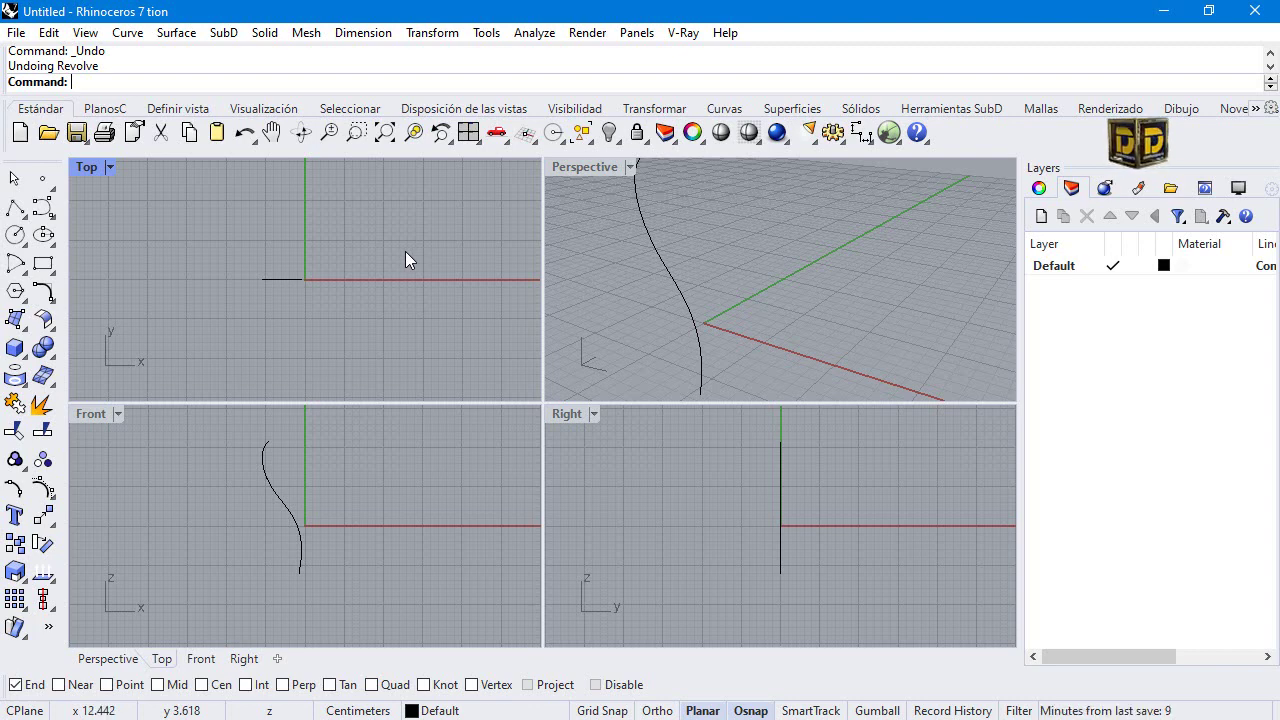
# Start a Revolve of the profile curve around a short vertical axis beside its lower part in the Front view.
pyautogui.click(283, 485)
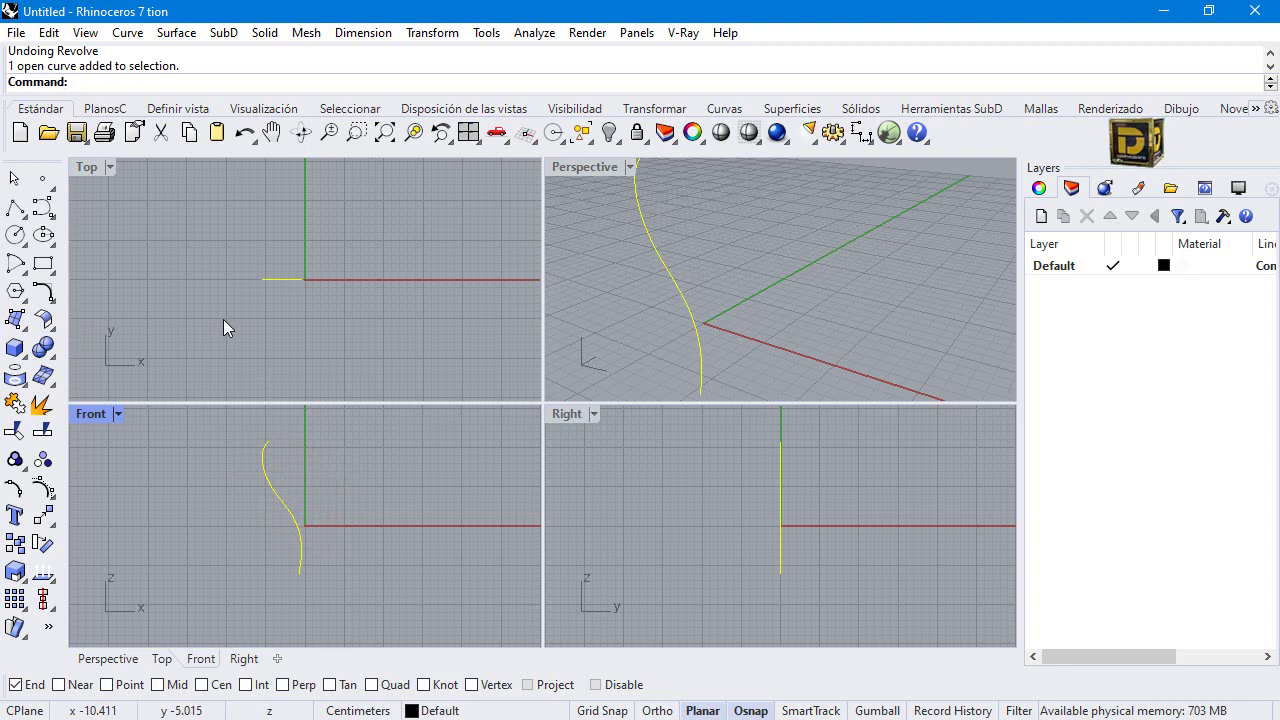
pyautogui.write('RevP')
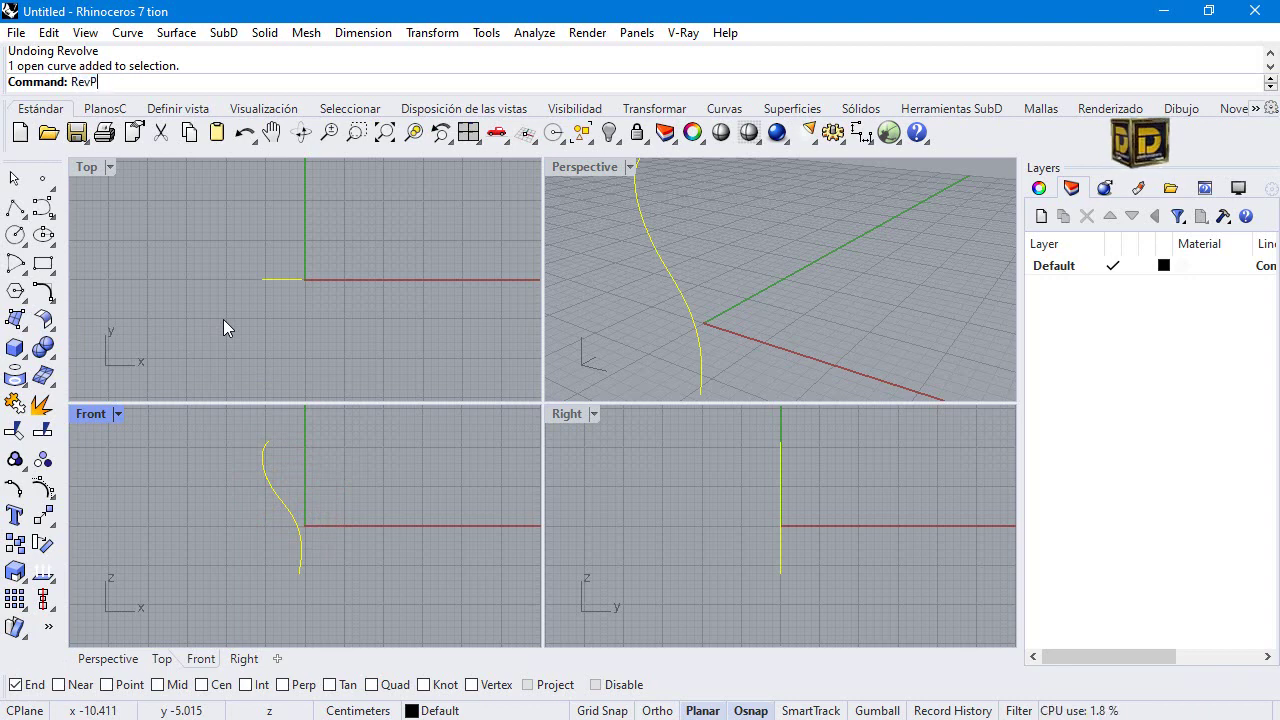
pyautogui.press('BackSpace')
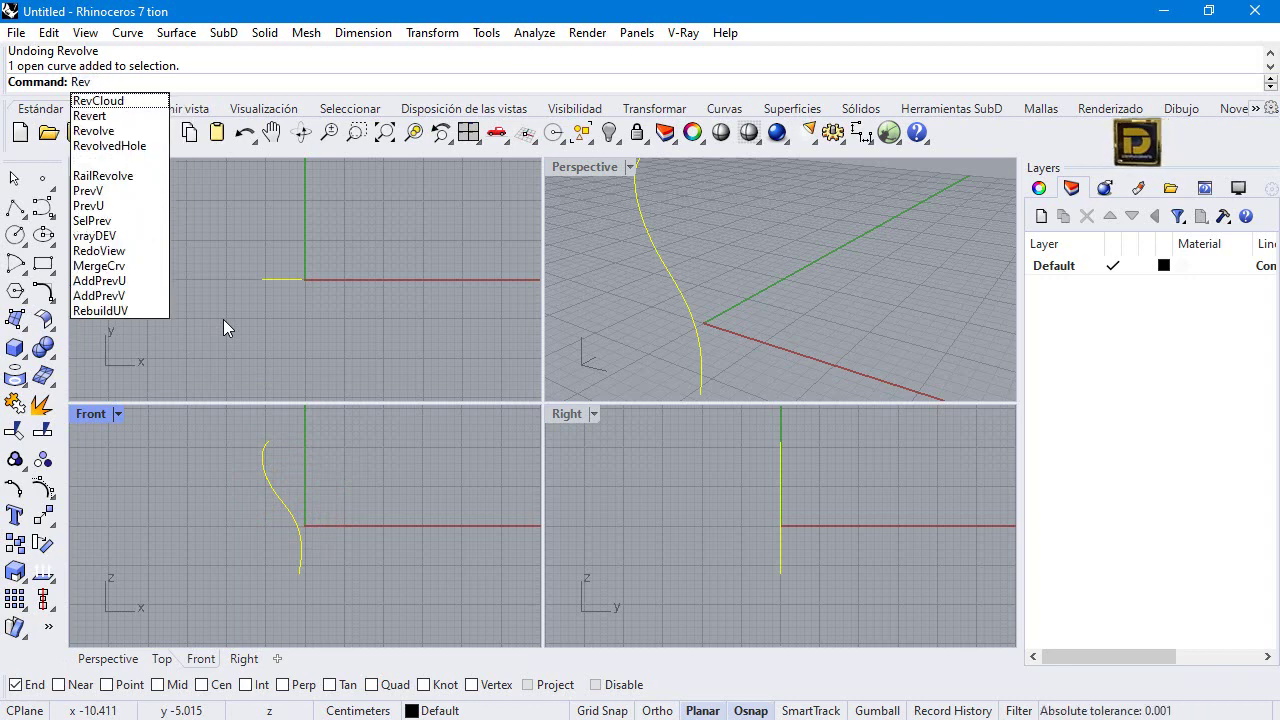
pyautogui.write('olve')
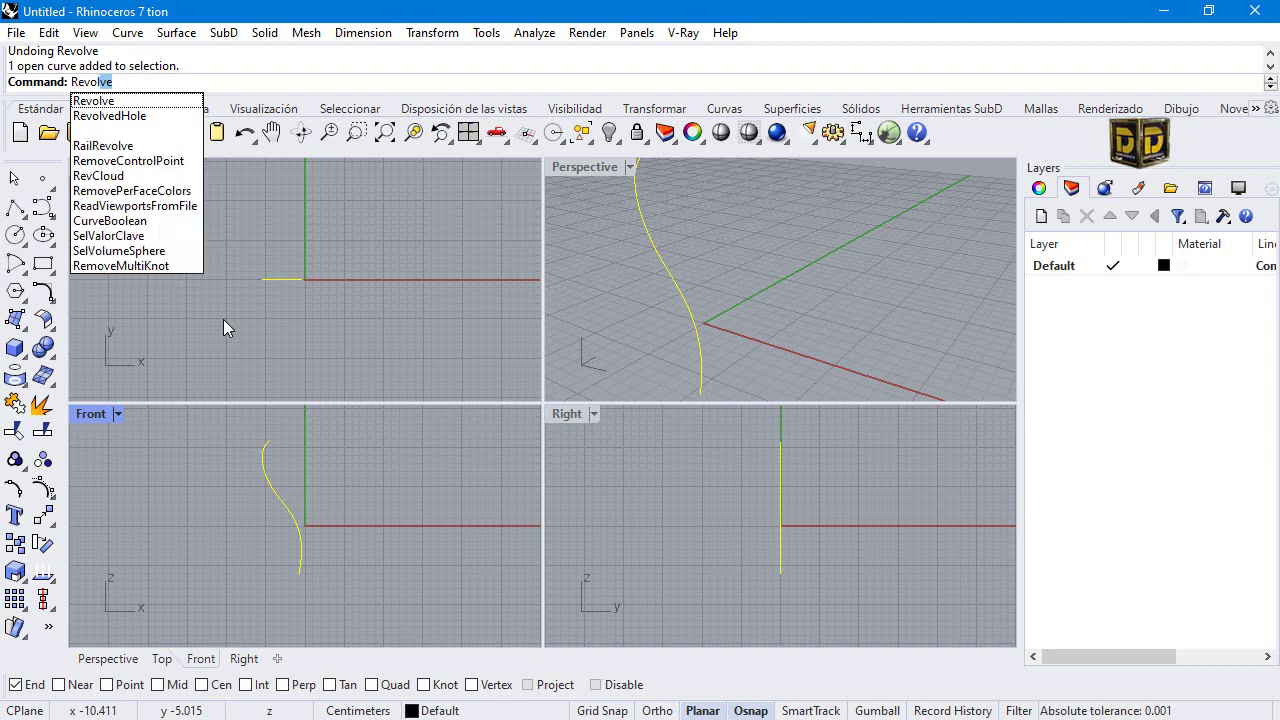
pyautogui.press('Return')
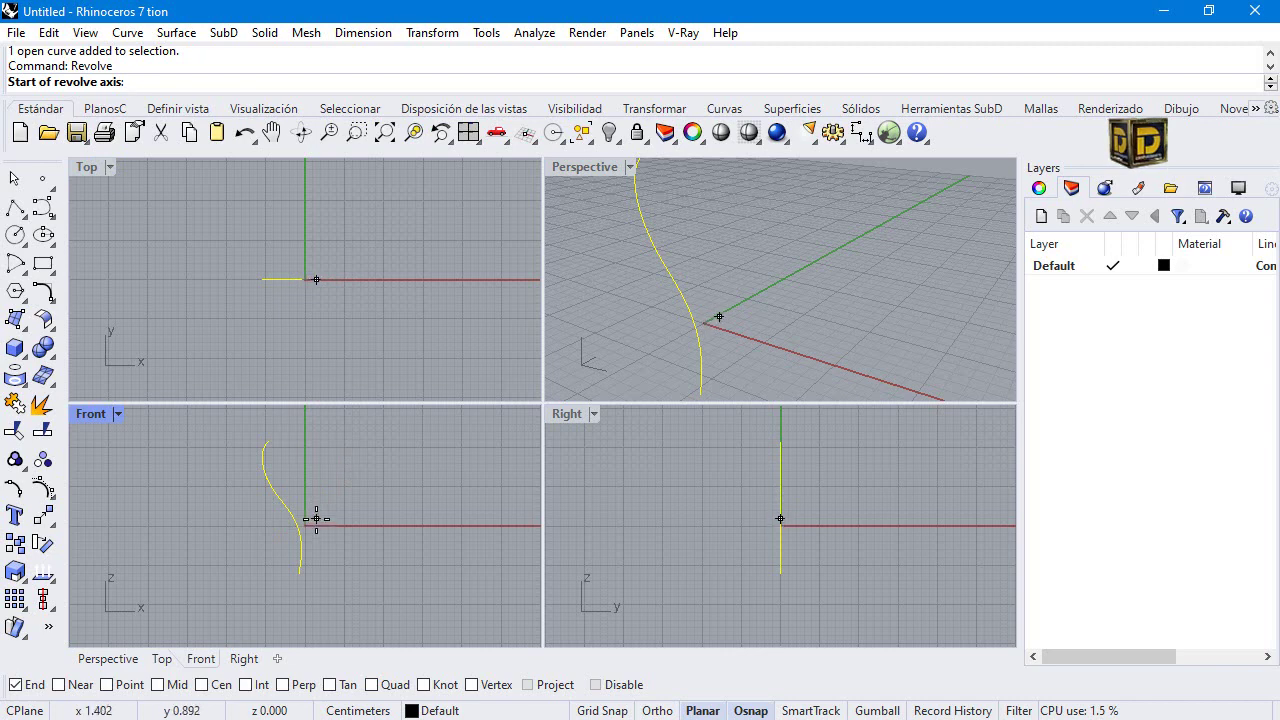
pyautogui.doubleClick(91, 414)
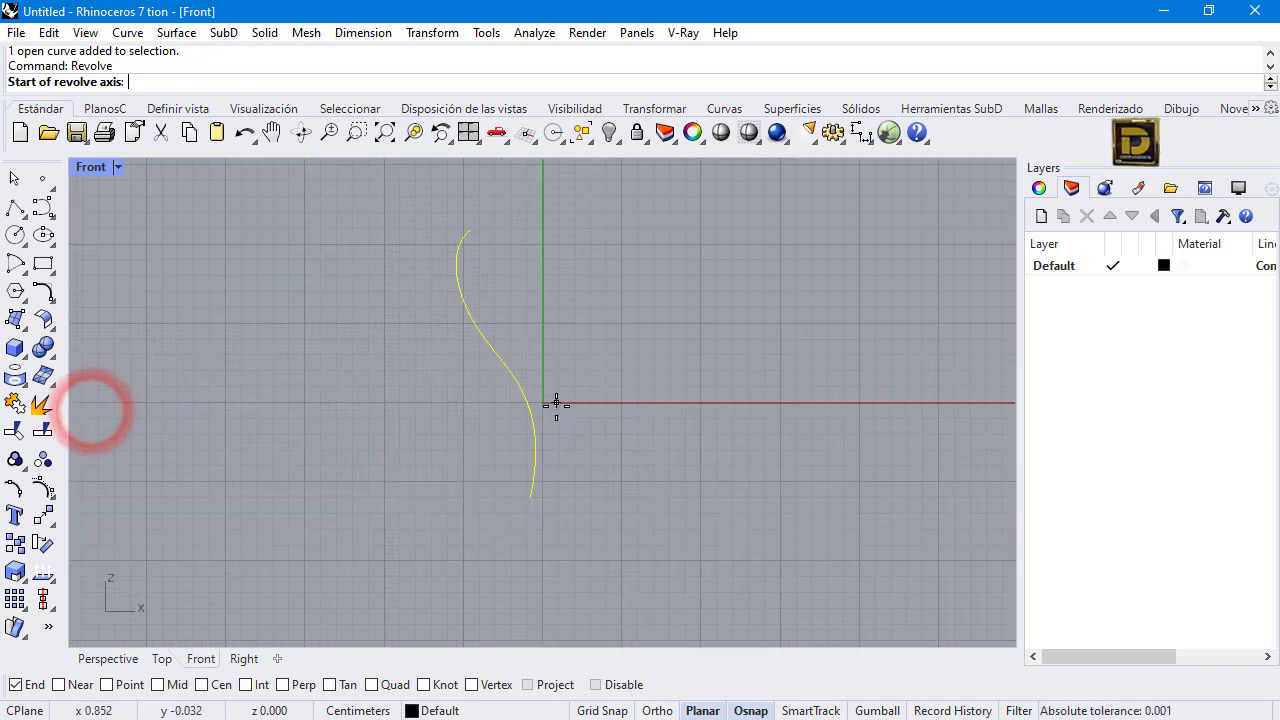
pyautogui.scroll(3, 539, 437)
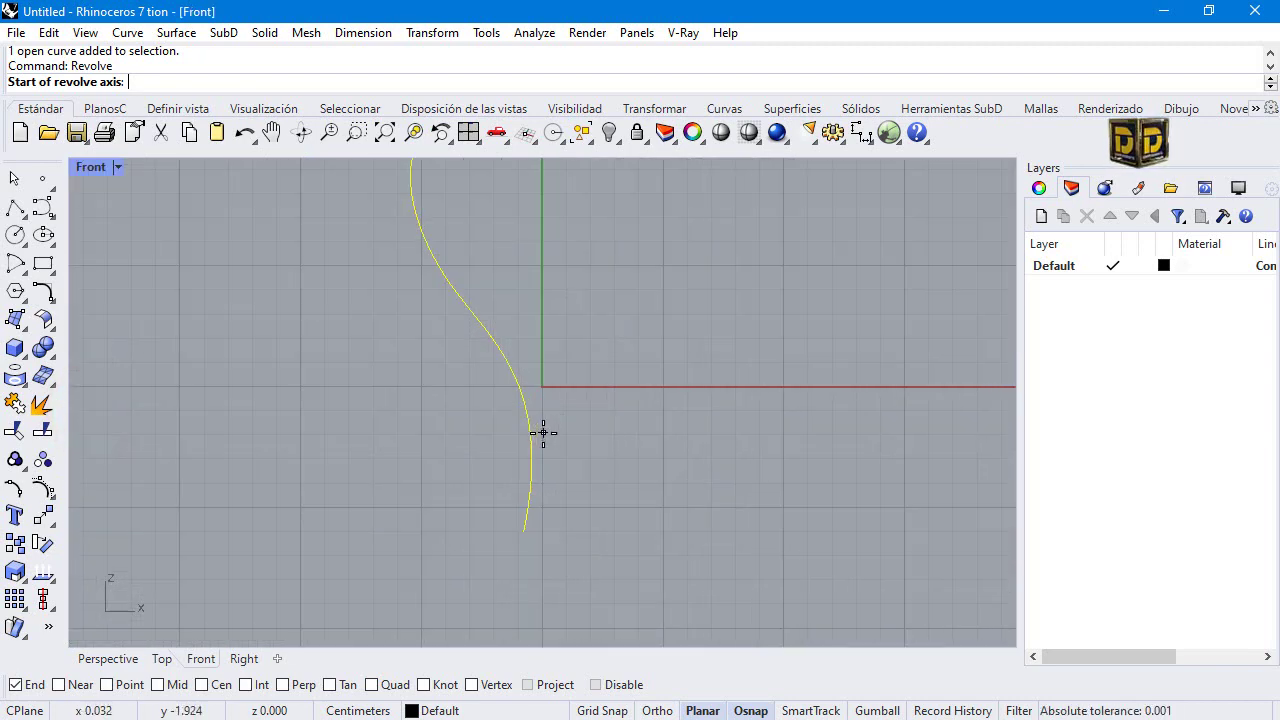
pyautogui.click(545, 438)
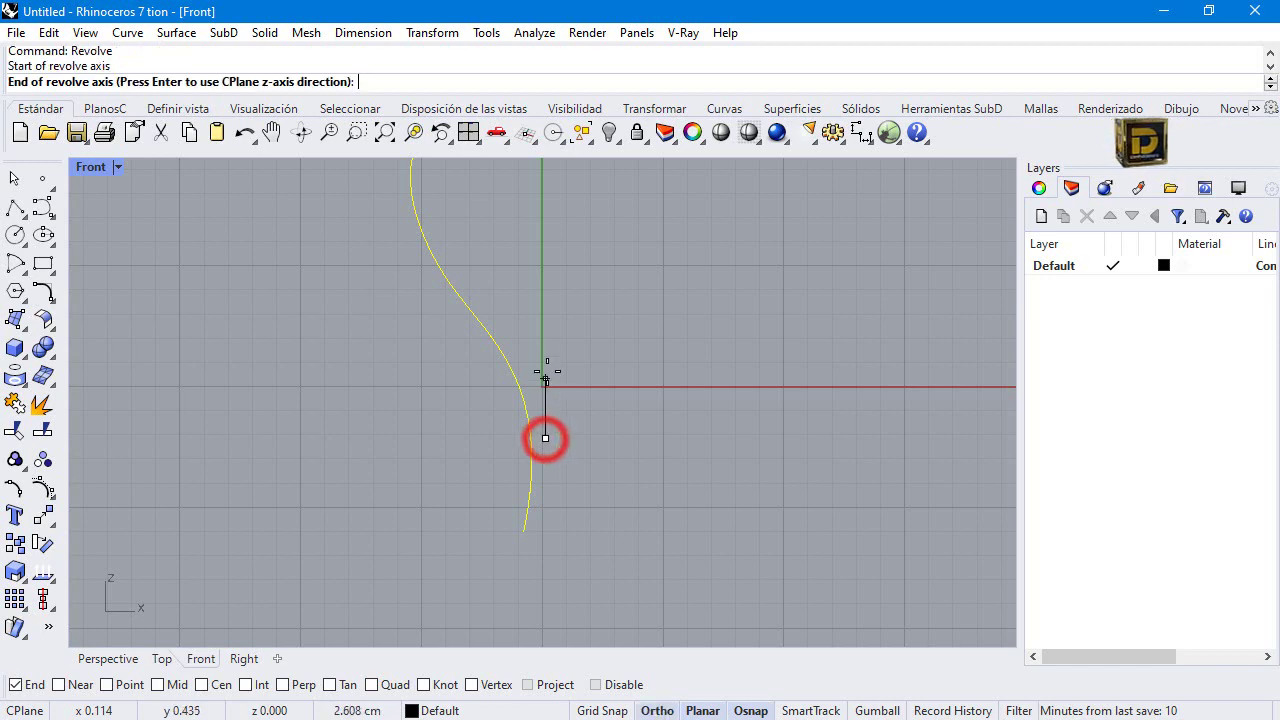
pyautogui.click(545, 318)
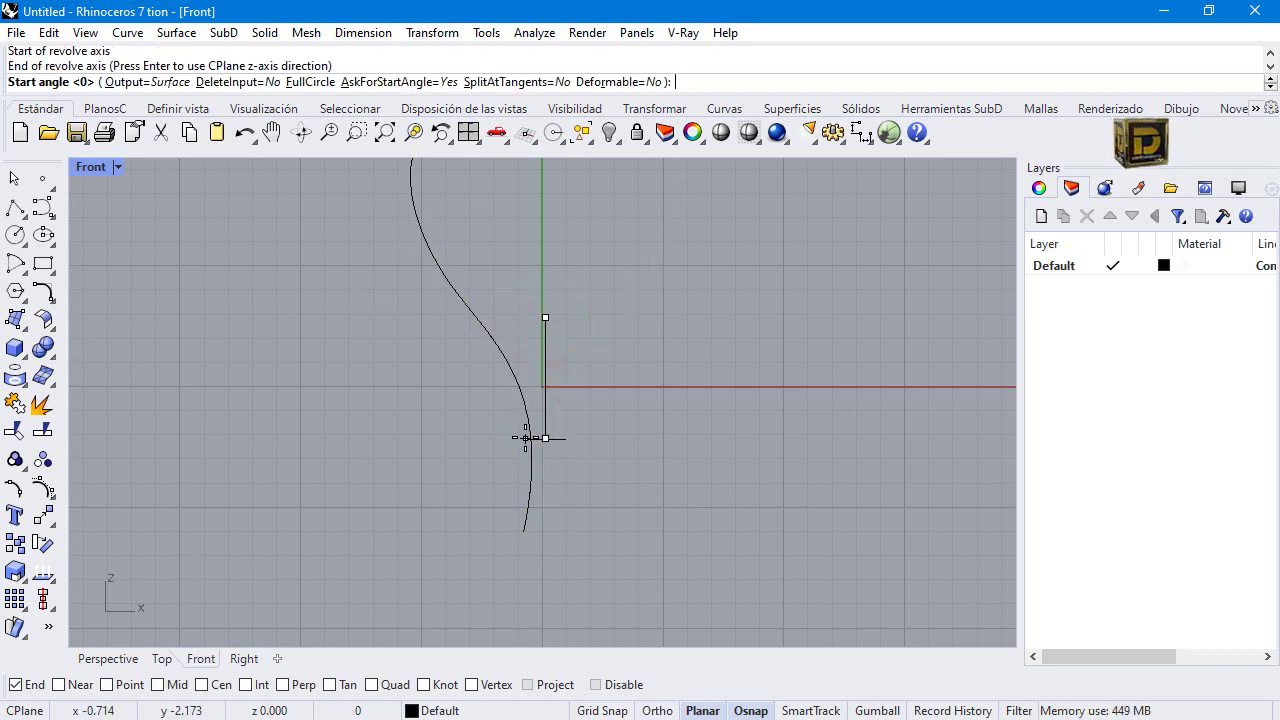
# Try a partial revolve of about 143°, starting at the curve's own position in the Top view, and undo it.
pyautogui.scroll(-1, 645, 470)
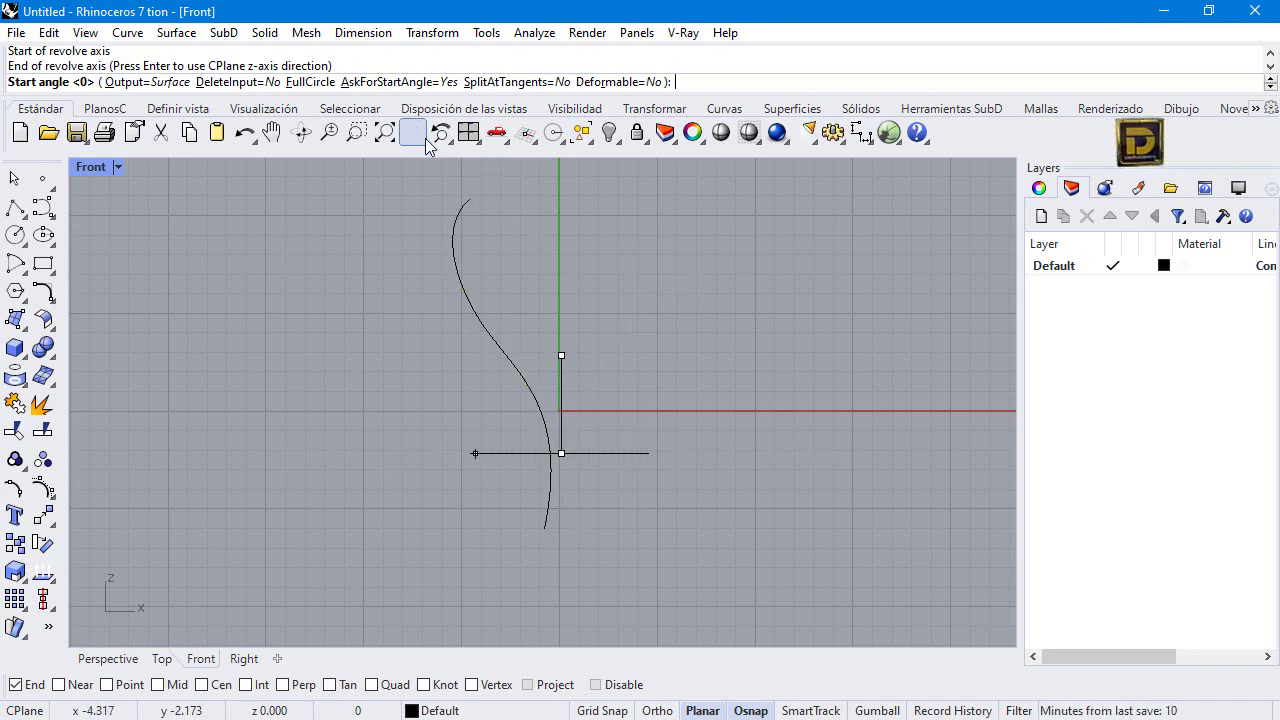
pyautogui.doubleClick(100, 167)
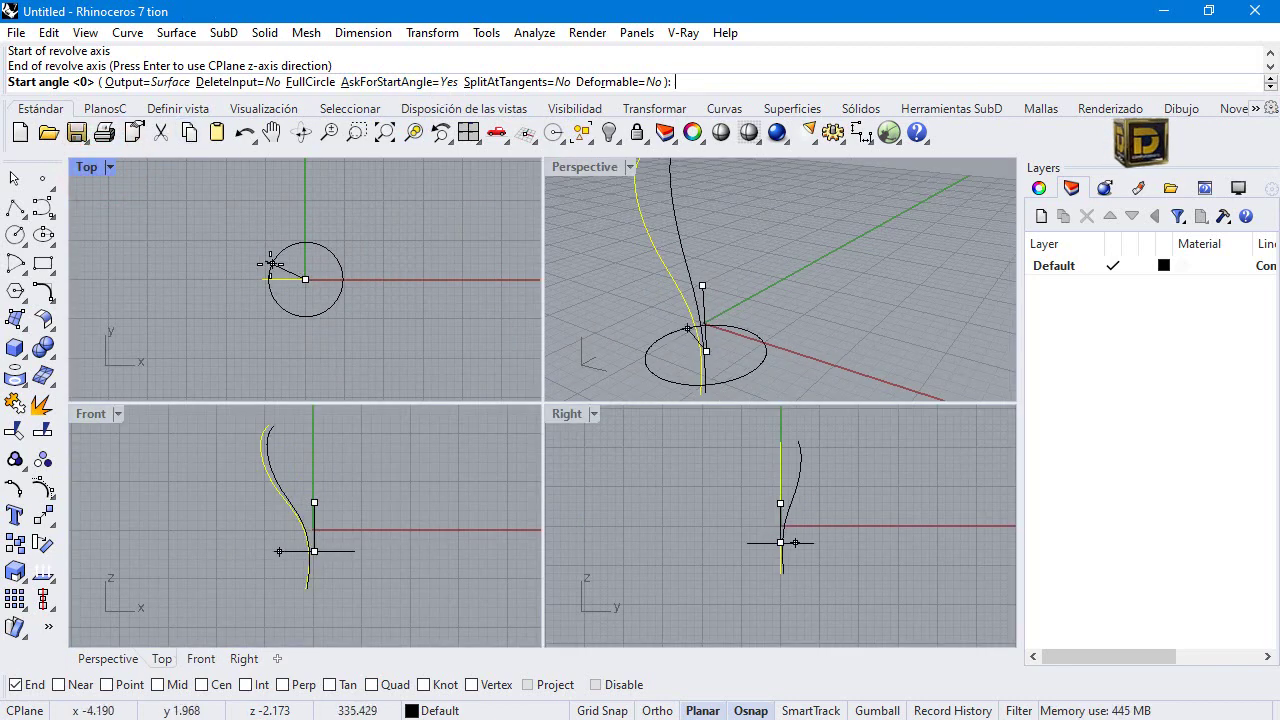
pyautogui.click(223, 280)
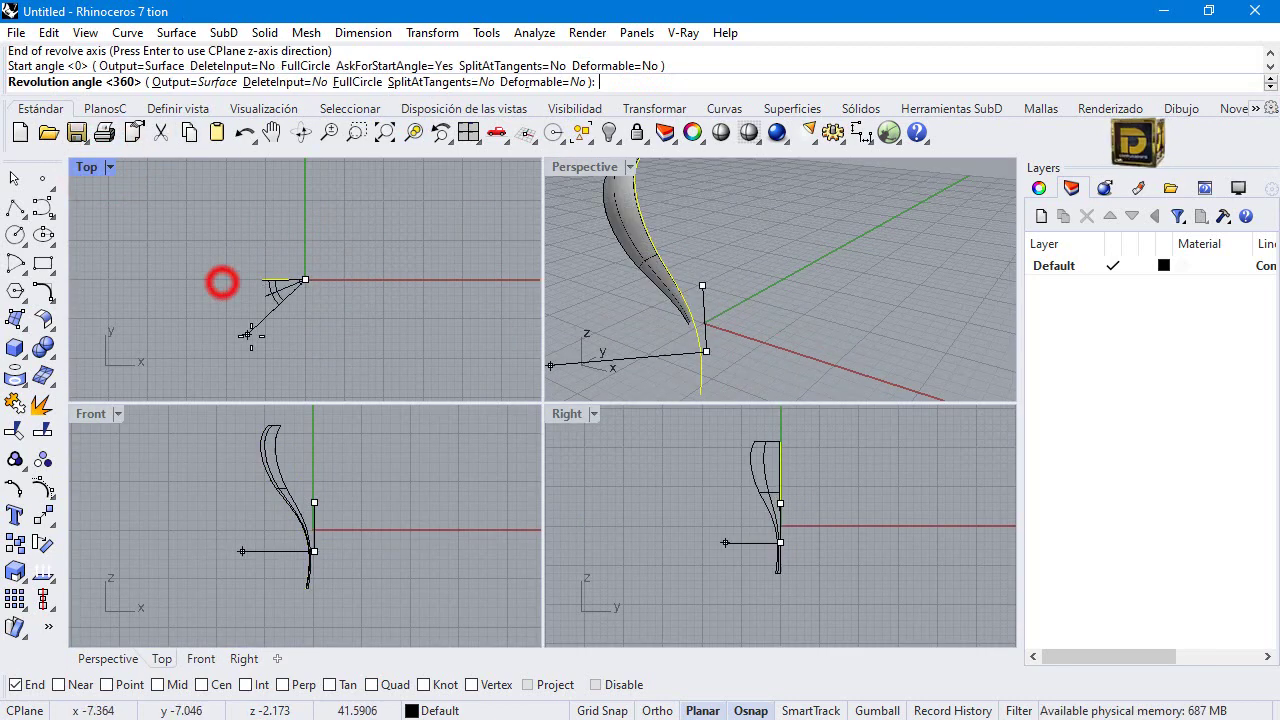
pyautogui.click(379, 331)
pyautogui.moveTo(600, 290); pyautogui.dragTo(709, 272, button='right')
pyautogui.hotkey('ctrl', 'z')
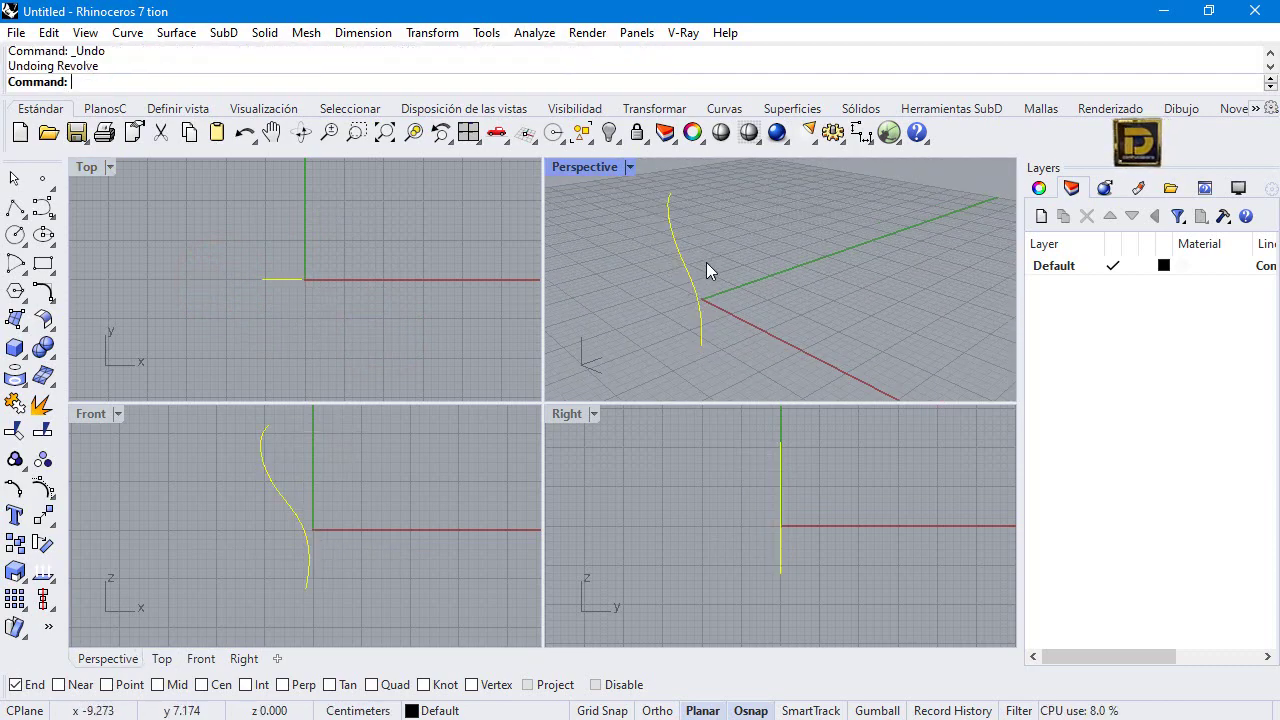
pyautogui.rightClick(324, 279)
pyautogui.click(299, 279)
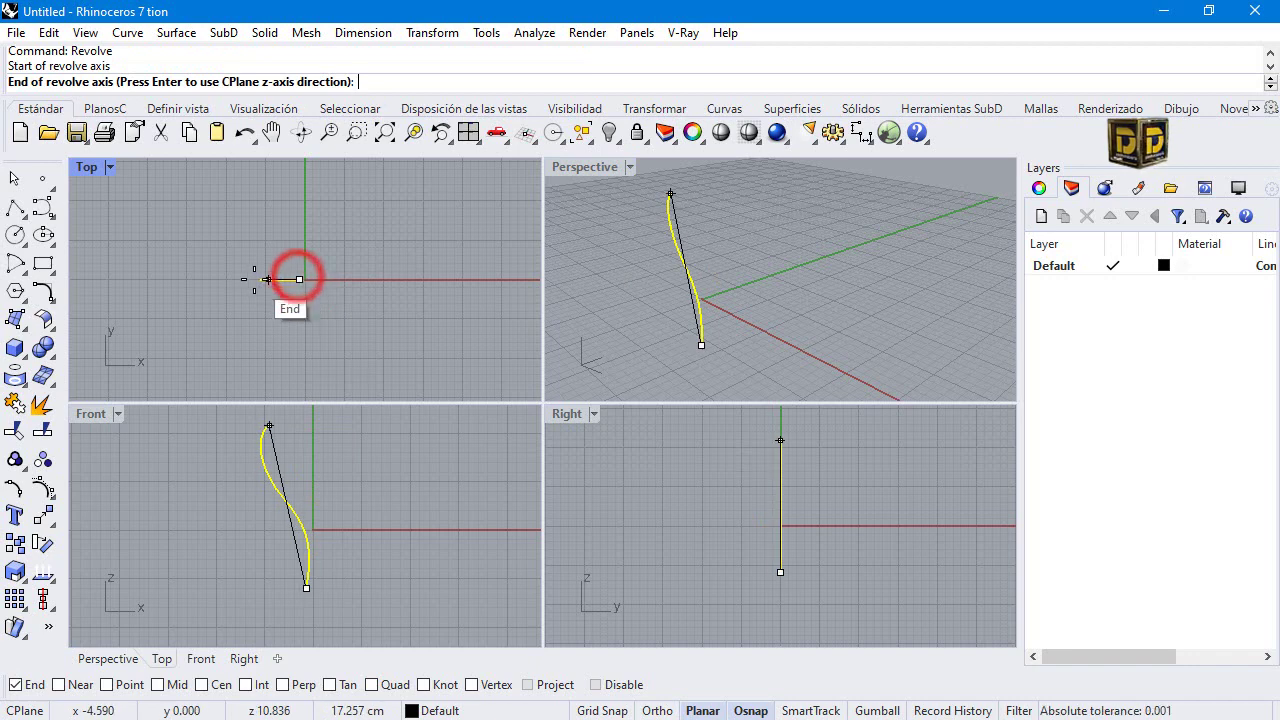
pyautogui.press('Escape')
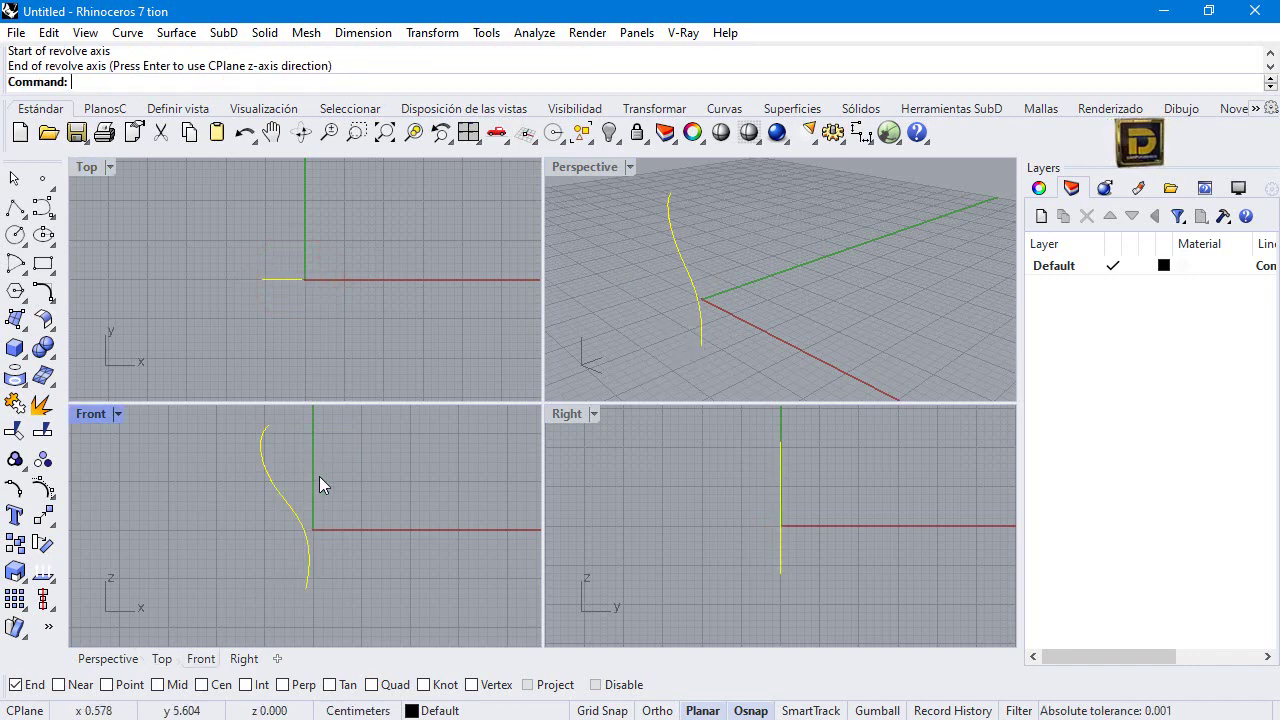
# Try a partial revolve of the curve around a vertical axis with the angle constrained to 45° increments, and undo it.
pyautogui.rightClick(319, 476)
pyautogui.scroll(2, 306, 545)
pyautogui.click(331, 557)
pyautogui.click(331, 463)
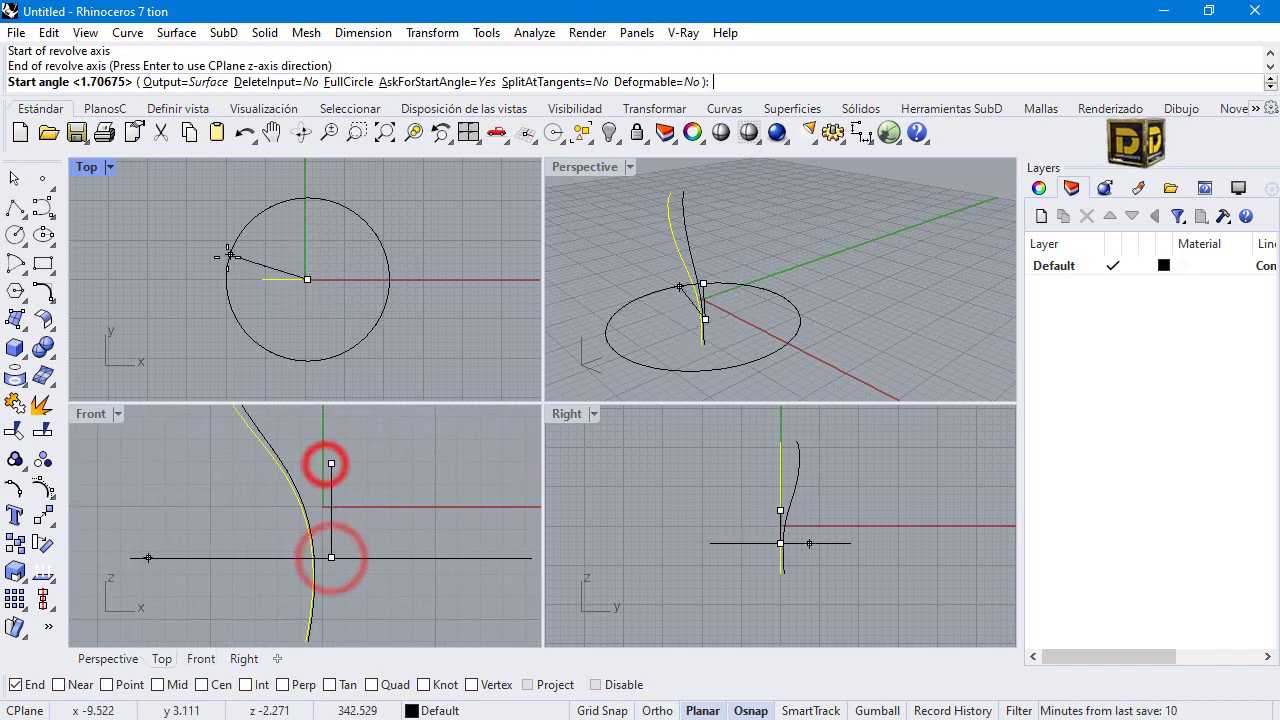
pyautogui.click(204, 282)
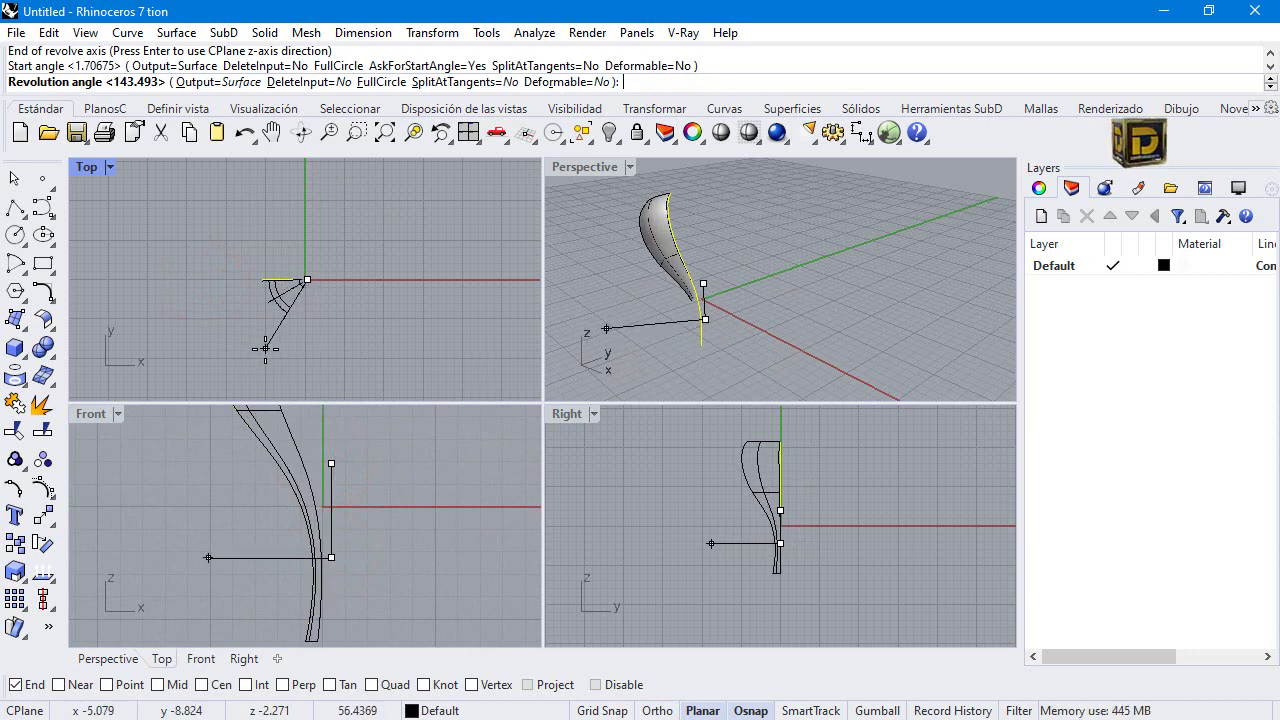
pyautogui.press('Return')
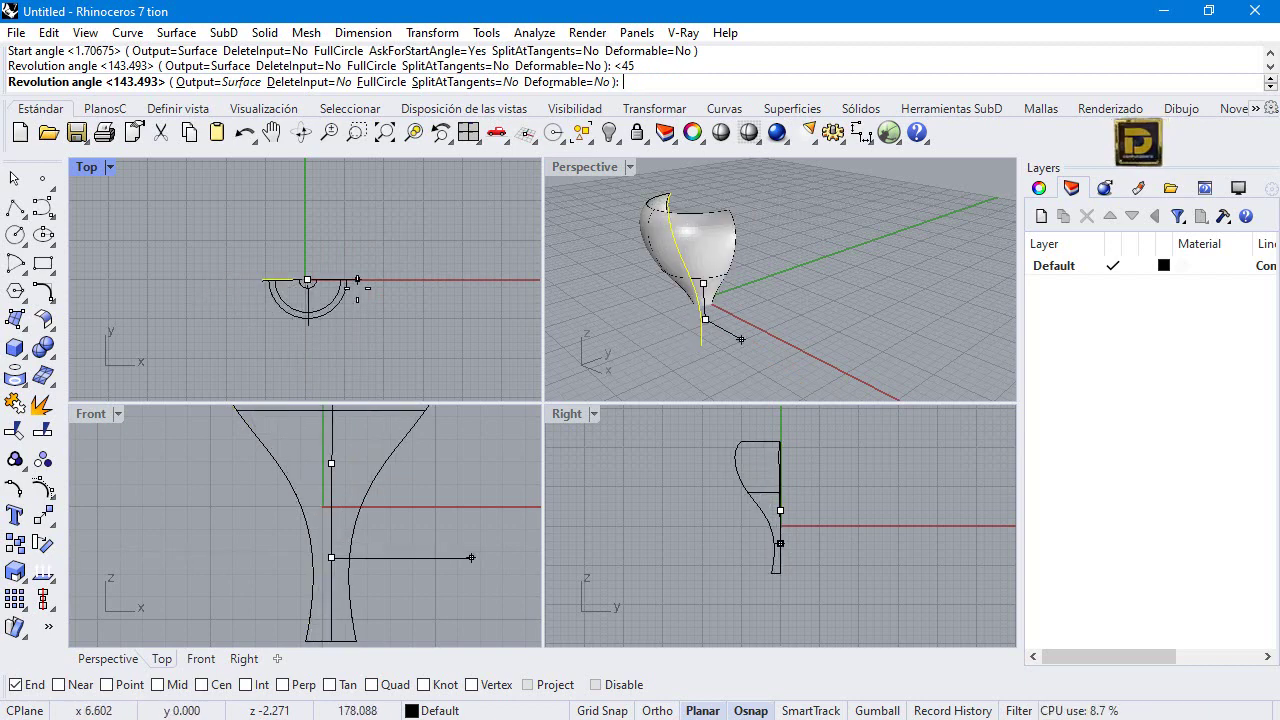
pyautogui.click(276, 314)
pyautogui.moveTo(596, 262); pyautogui.dragTo(855, 243, button='right')
pyautogui.hotkey('ctrl', 'z')
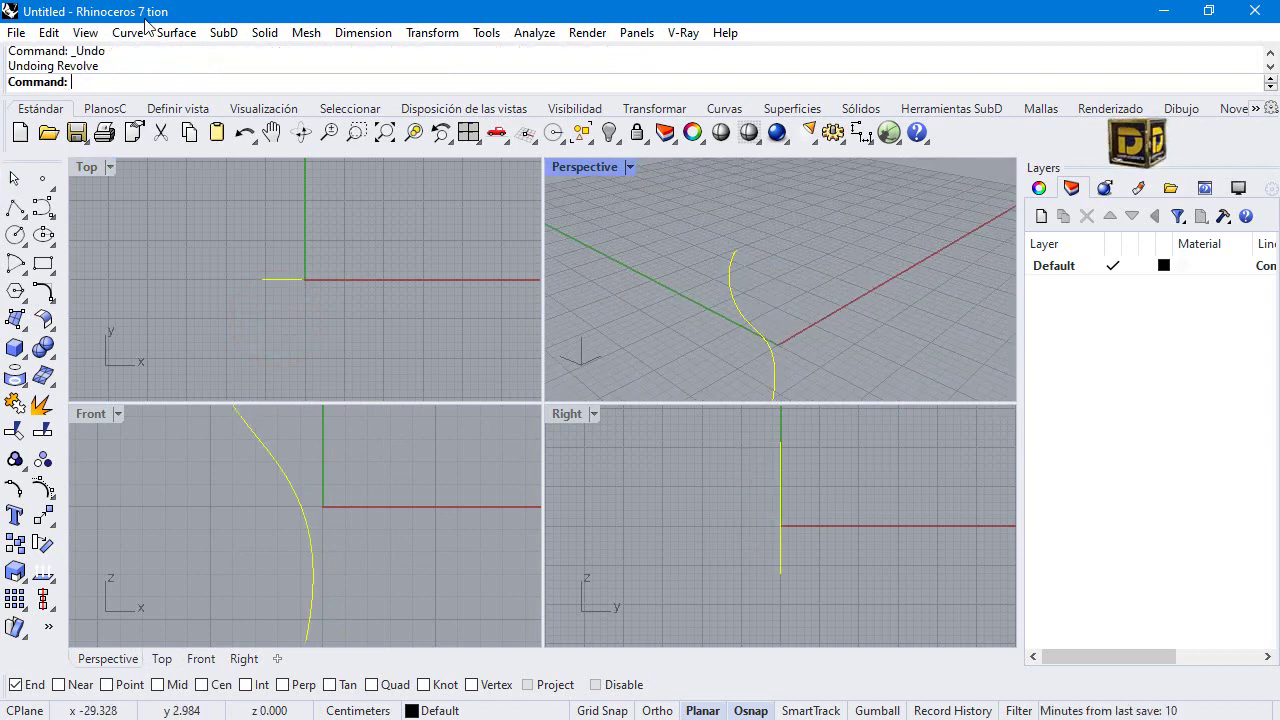
# Try a FullCircle revolve of the curve around a vertical axis close to its stem, and undo it.
pyautogui.rightClick(257, 223)
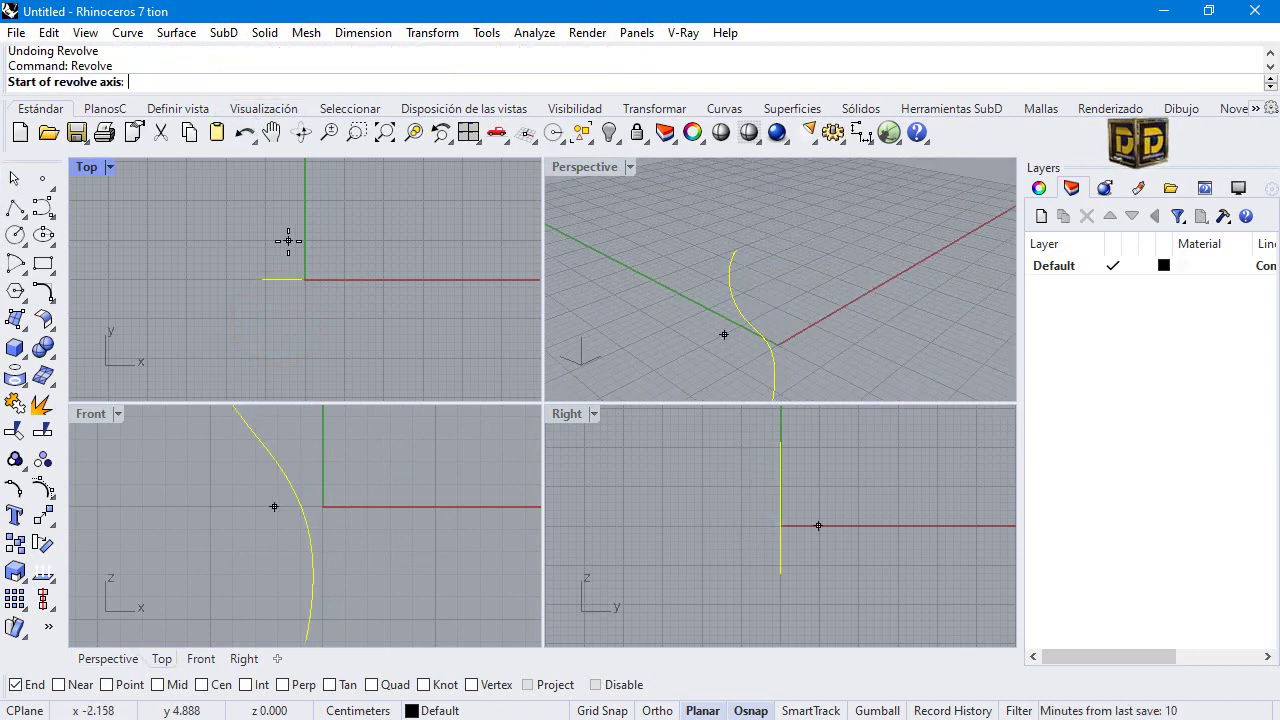
pyautogui.click(324, 571)
pyautogui.click(324, 484)
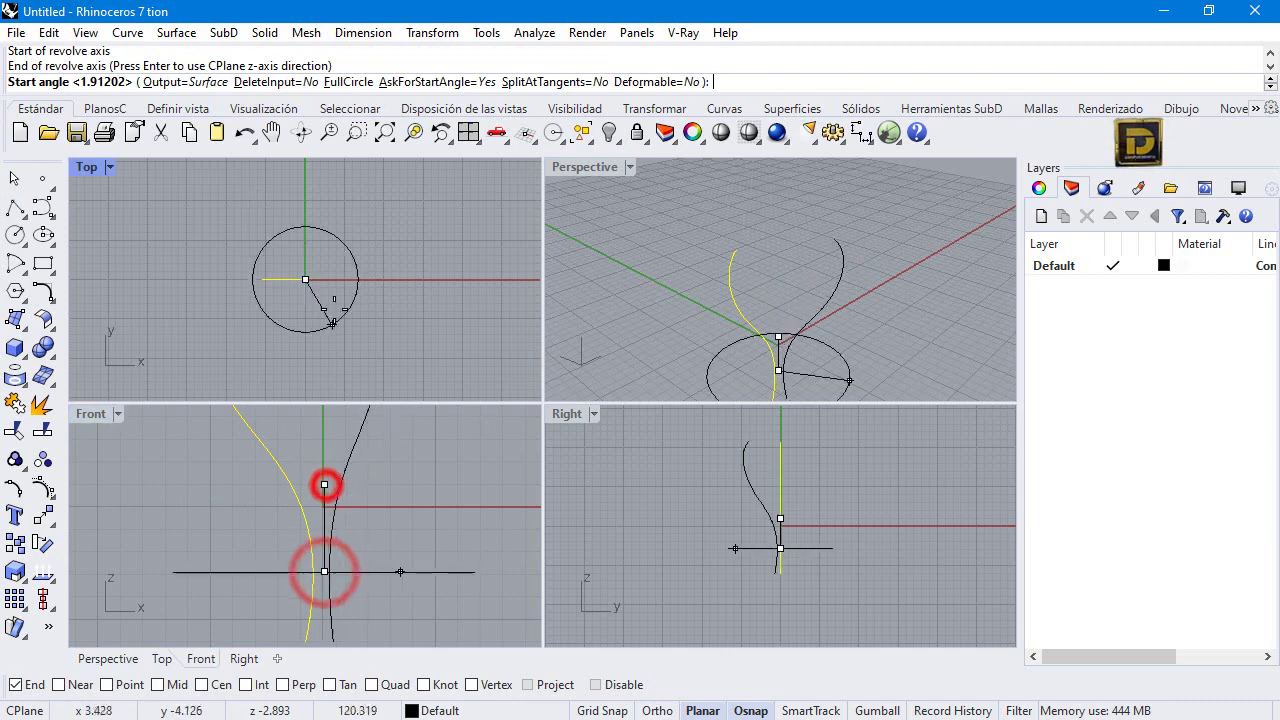
pyautogui.click(348, 82)
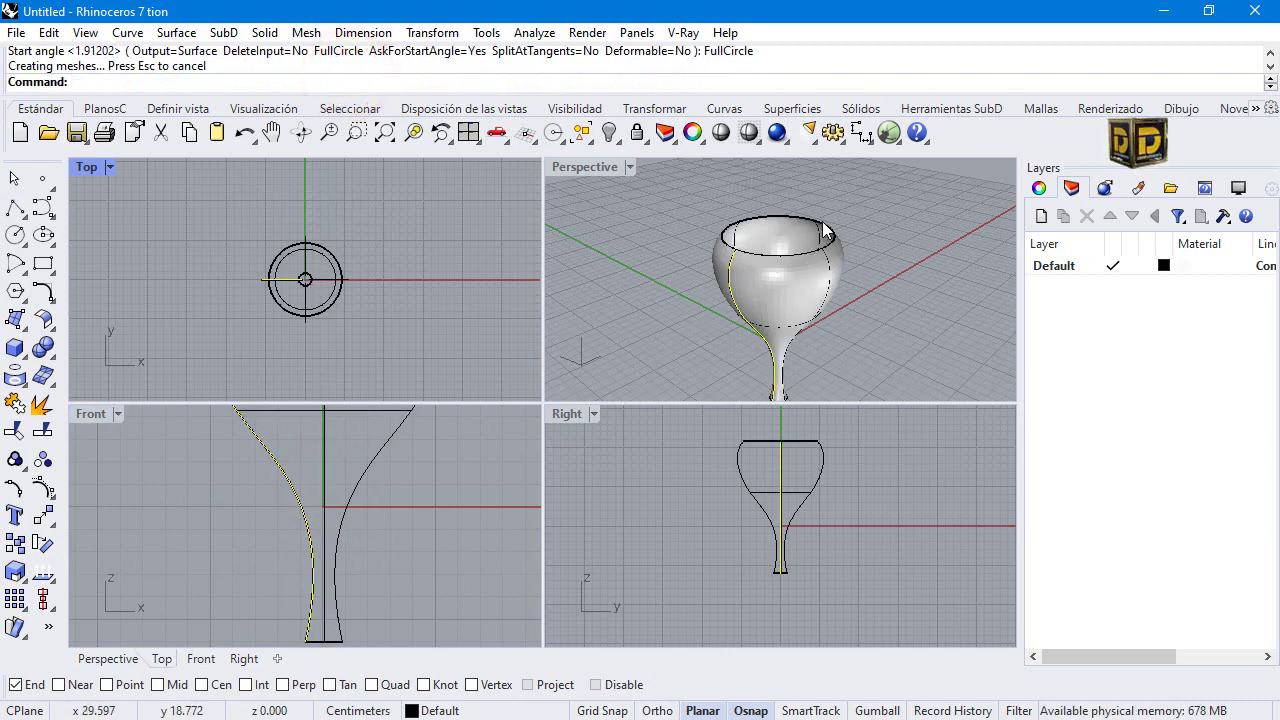
pyautogui.hotkey('ctrl', 'z')
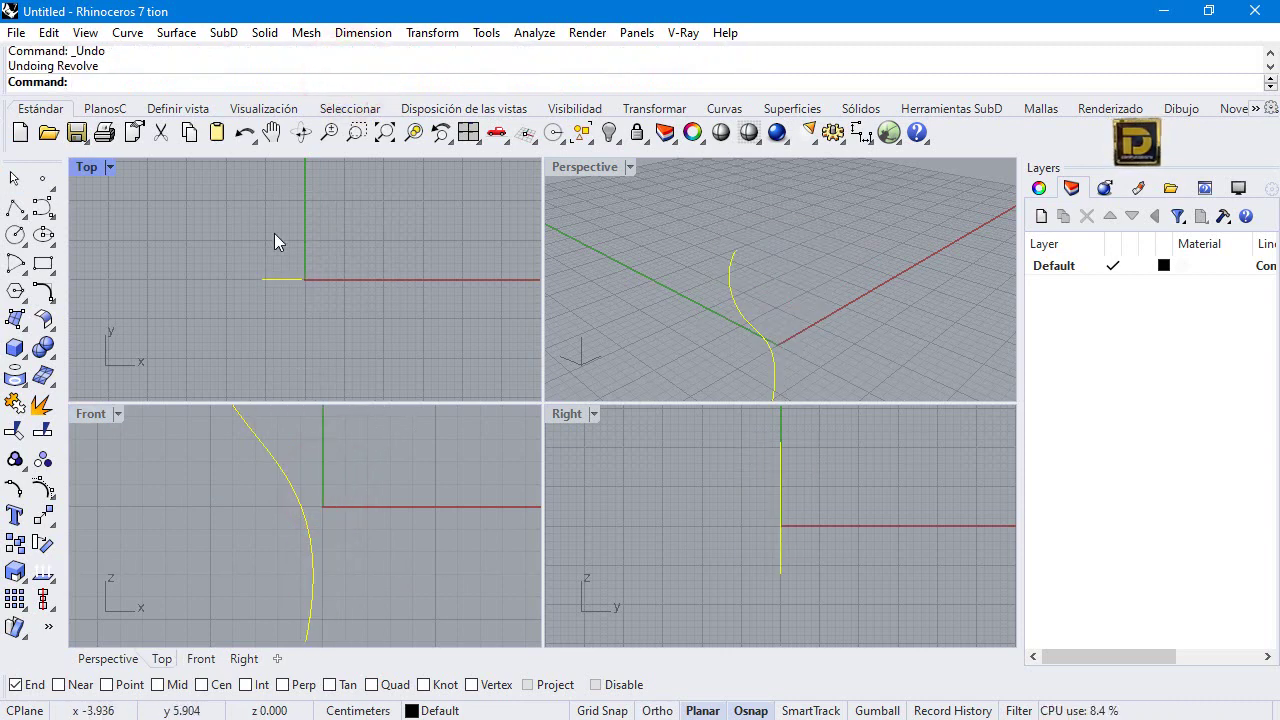
# Revolve the profile curve with the FullCircle option around a vertical axis just beside its lower part in the Front view.
pyautogui.click(16, 320)
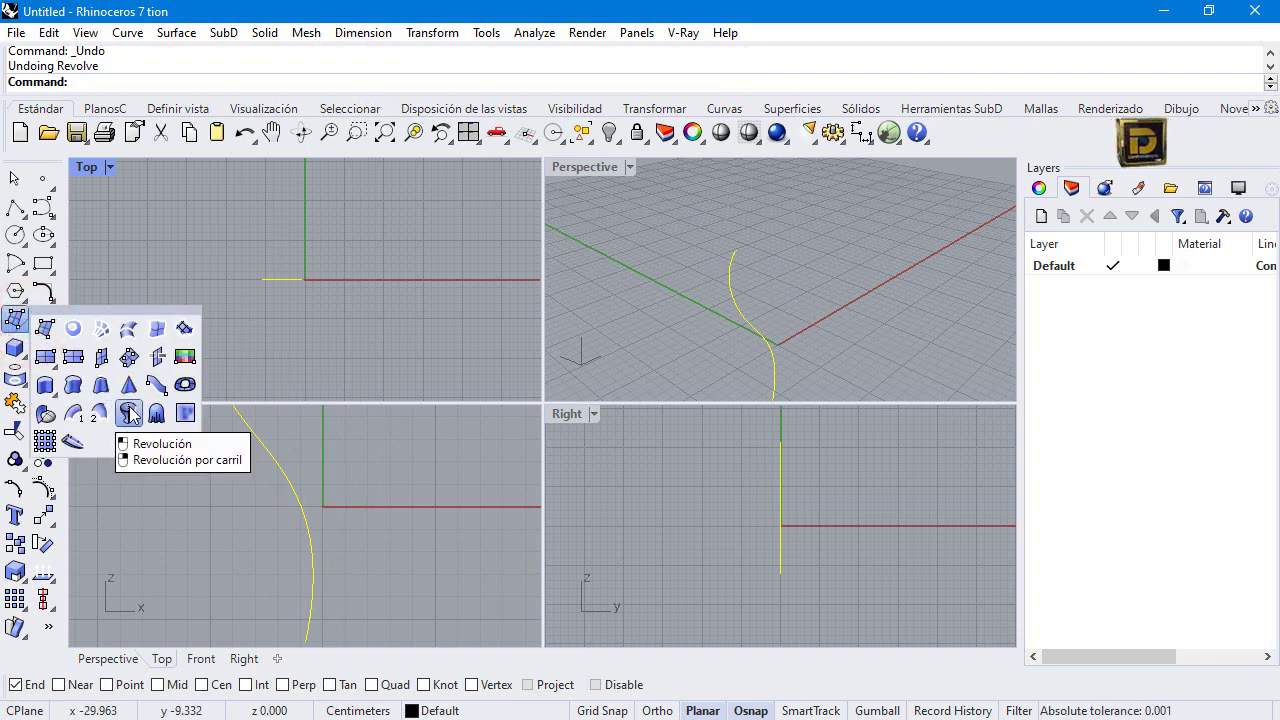
pyautogui.click(129, 413)
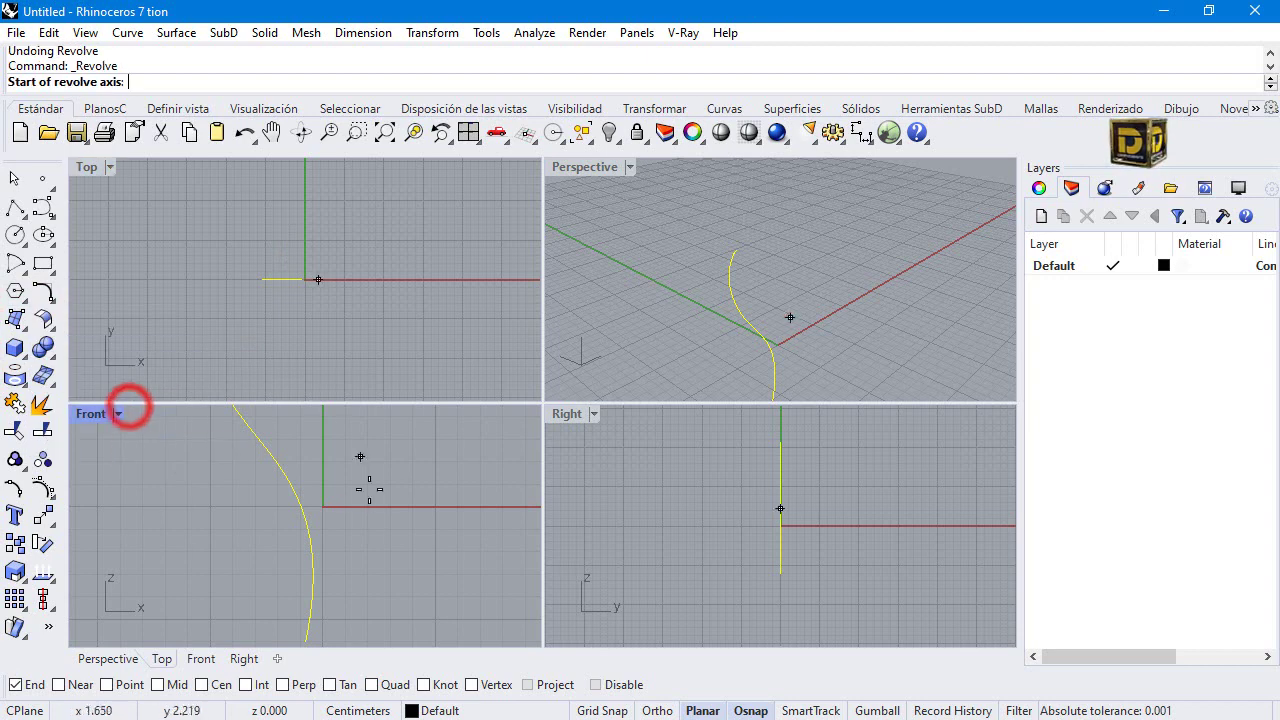
pyautogui.click(331, 529)
pyautogui.click(332, 470)
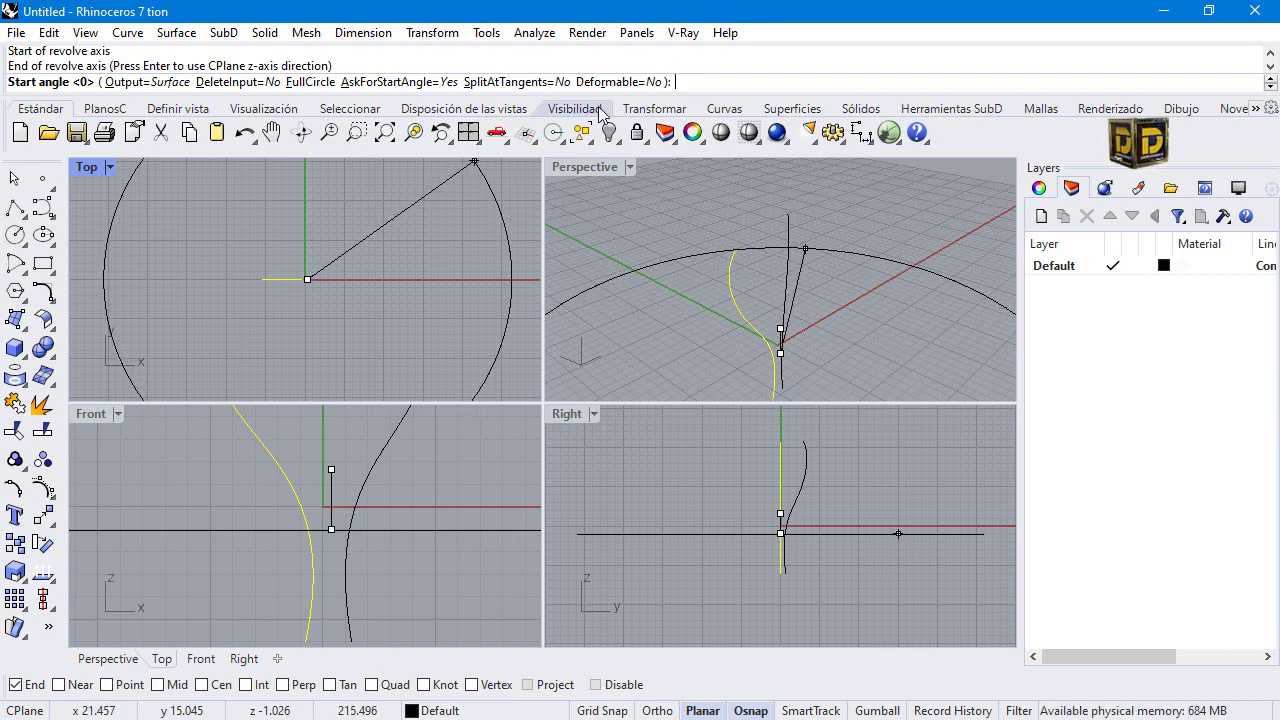
pyautogui.press('F8')
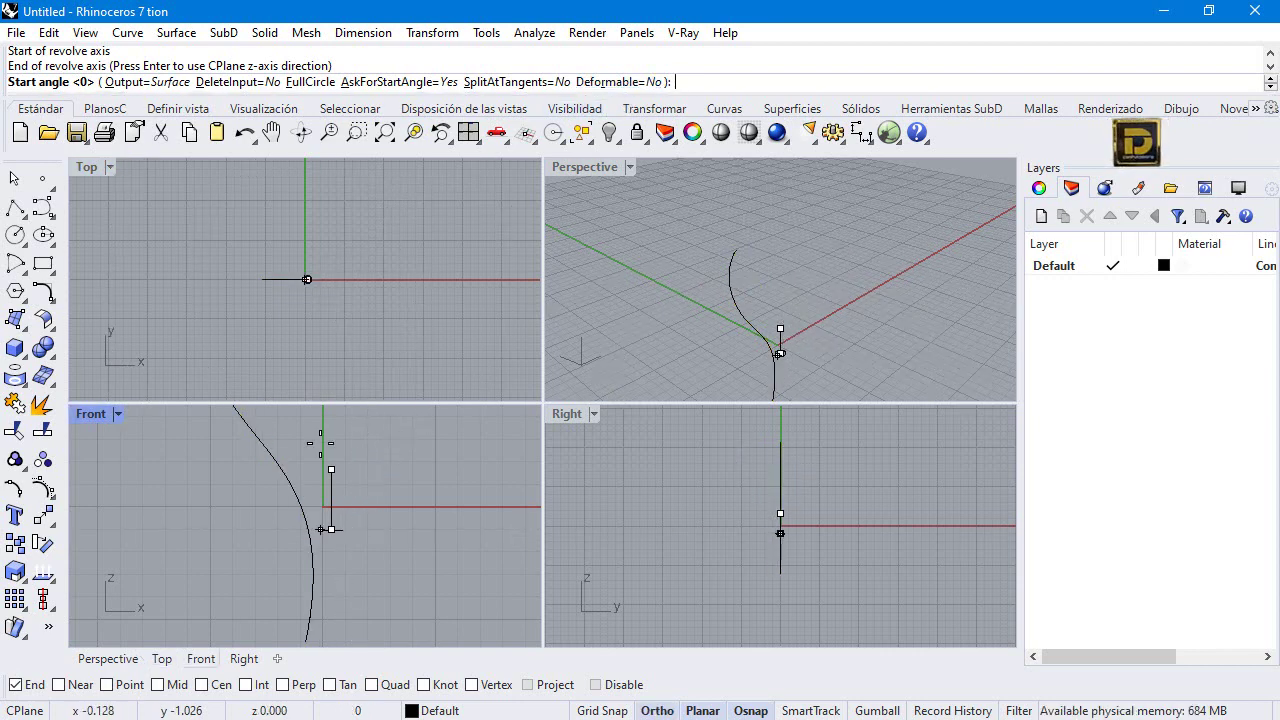
pyautogui.press('F8')
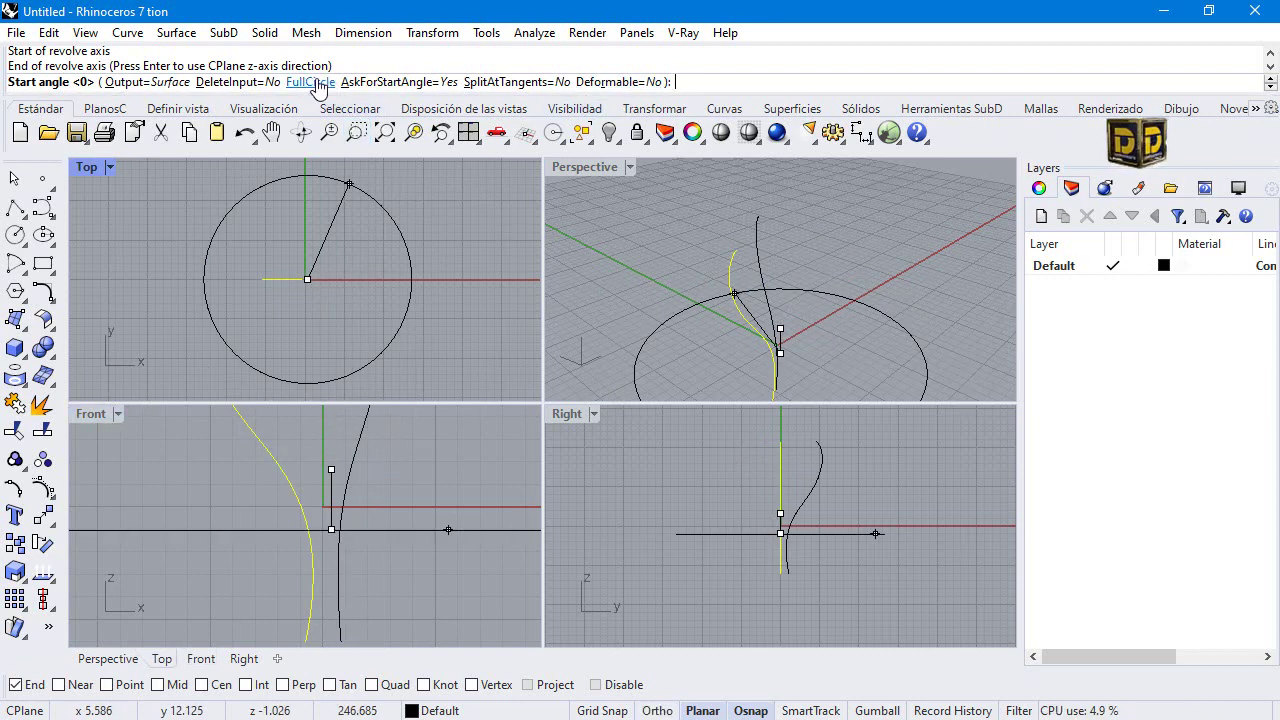
pyautogui.click(312, 83)
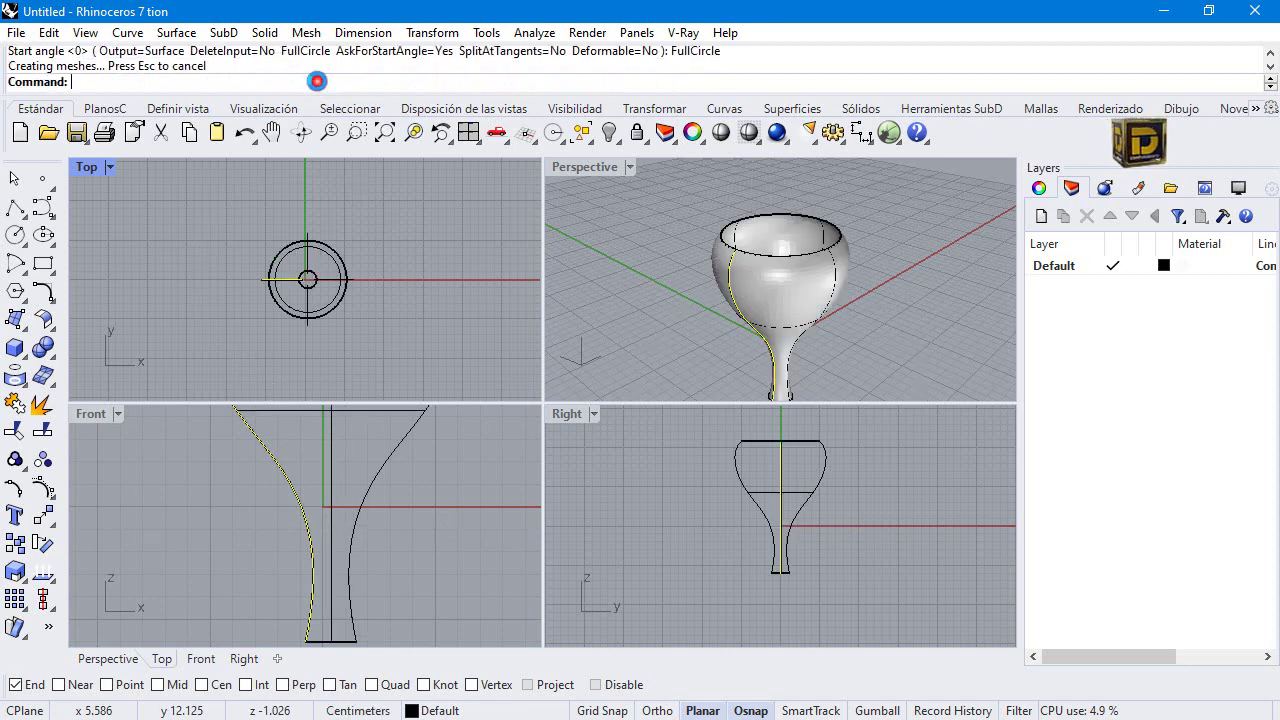
# Copy only the profile curve, not the surface, horizontally to the empty space on the +X side of the goblet.
pyautogui.scroll(-4, 346, 490)
pyautogui.click(335, 478)
pyautogui.click(294, 471)
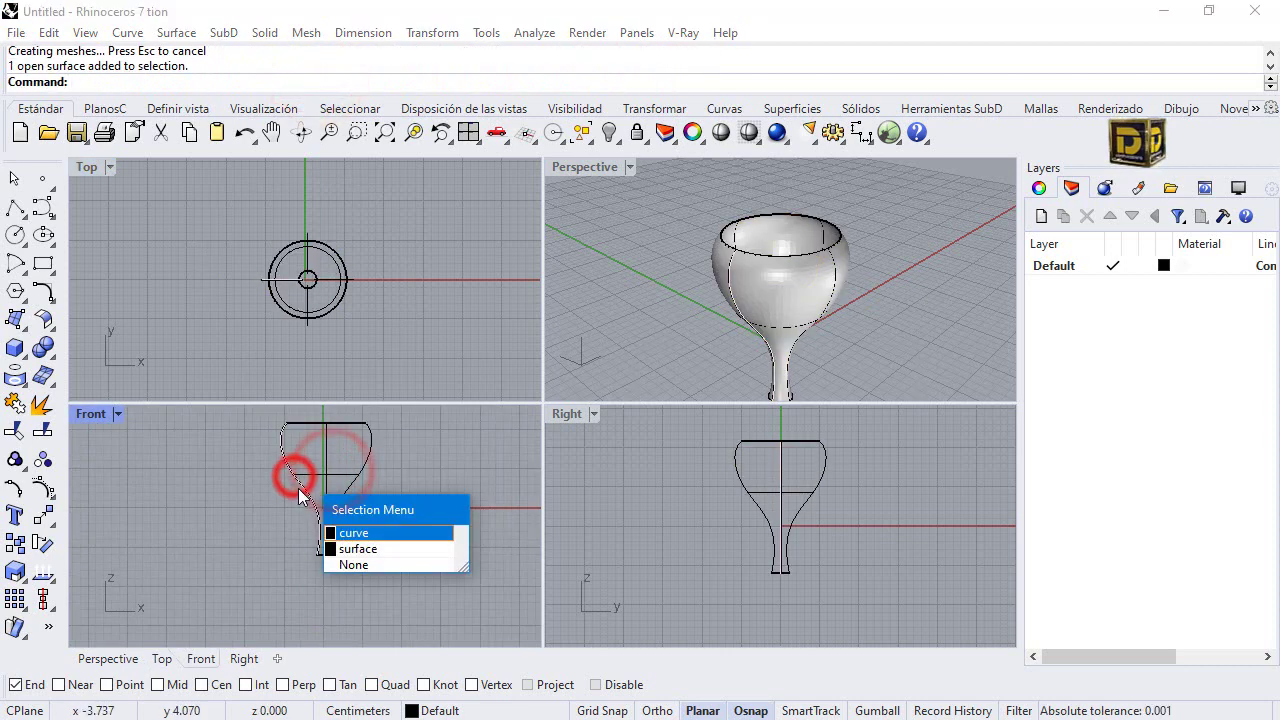
pyautogui.click(347, 538)
pyautogui.click(14, 543)
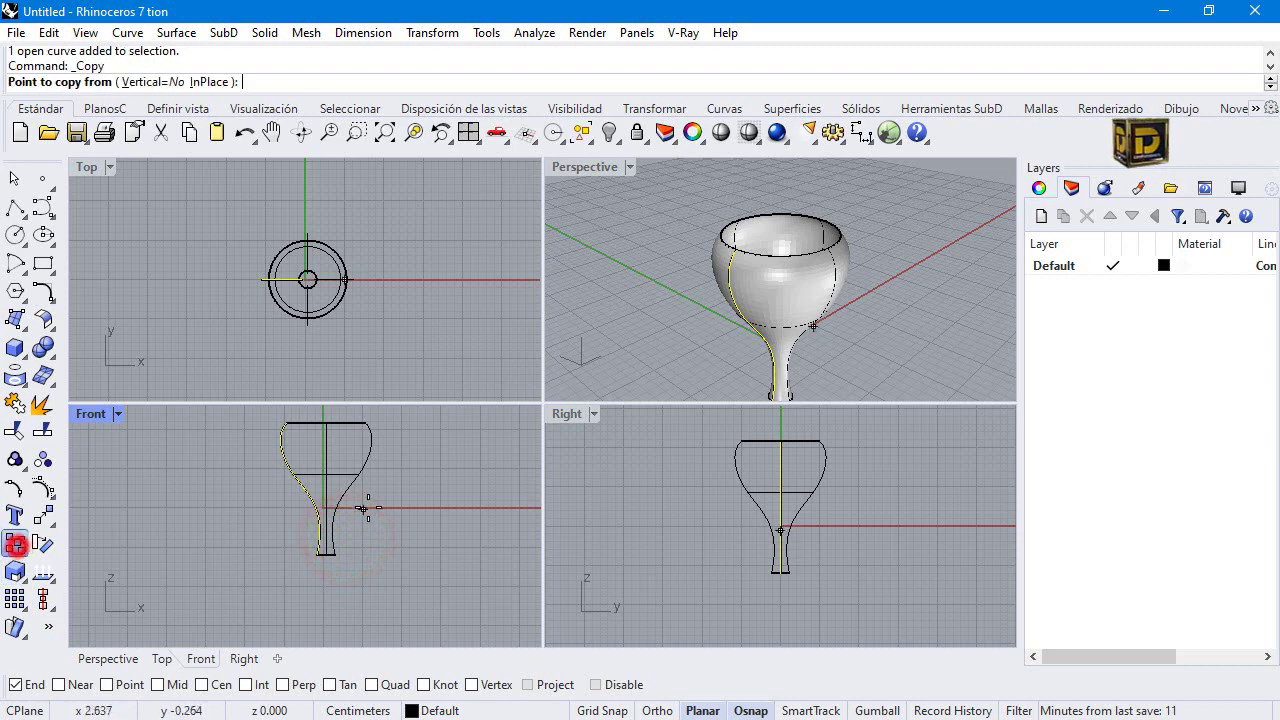
pyautogui.click(308, 498)
pyautogui.click(463, 500)
pyautogui.rightClick(463, 500)
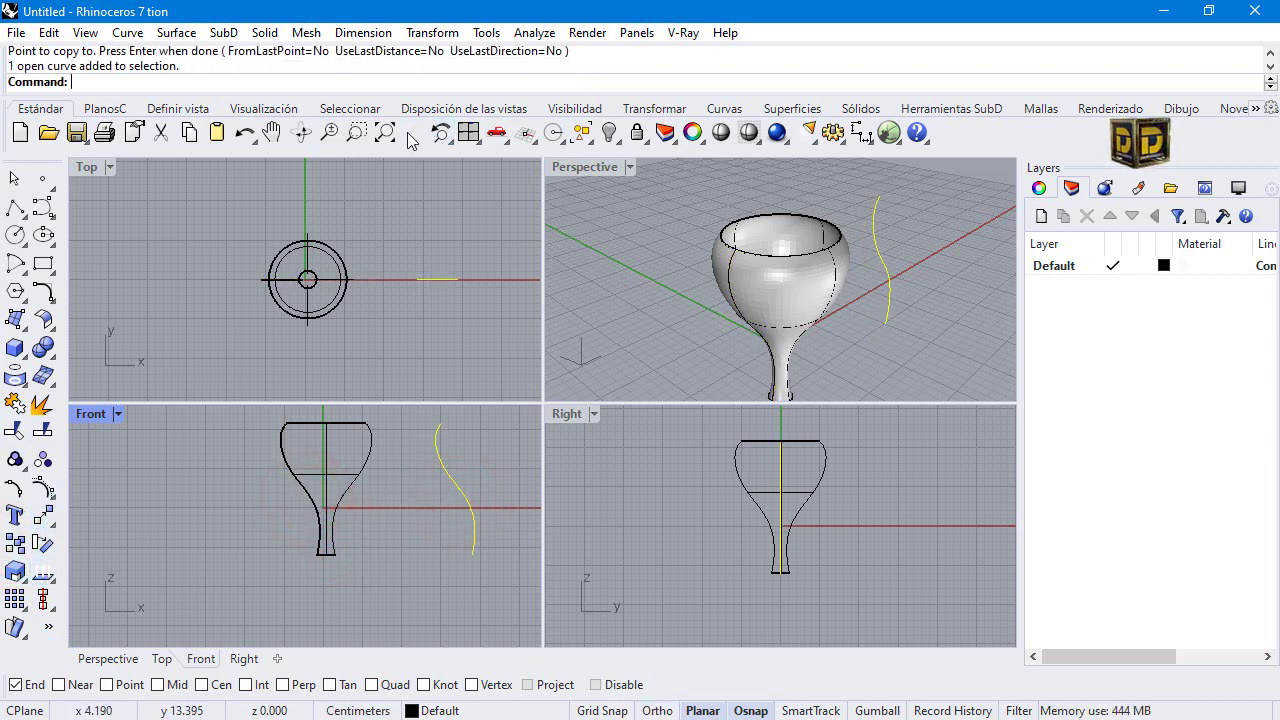
# Try a FullCircle revolve of the copied curve with Deformable=Yes around a vertical axis beside its lower part, and inspect the surface's structure.
pyautogui.click(16, 318)
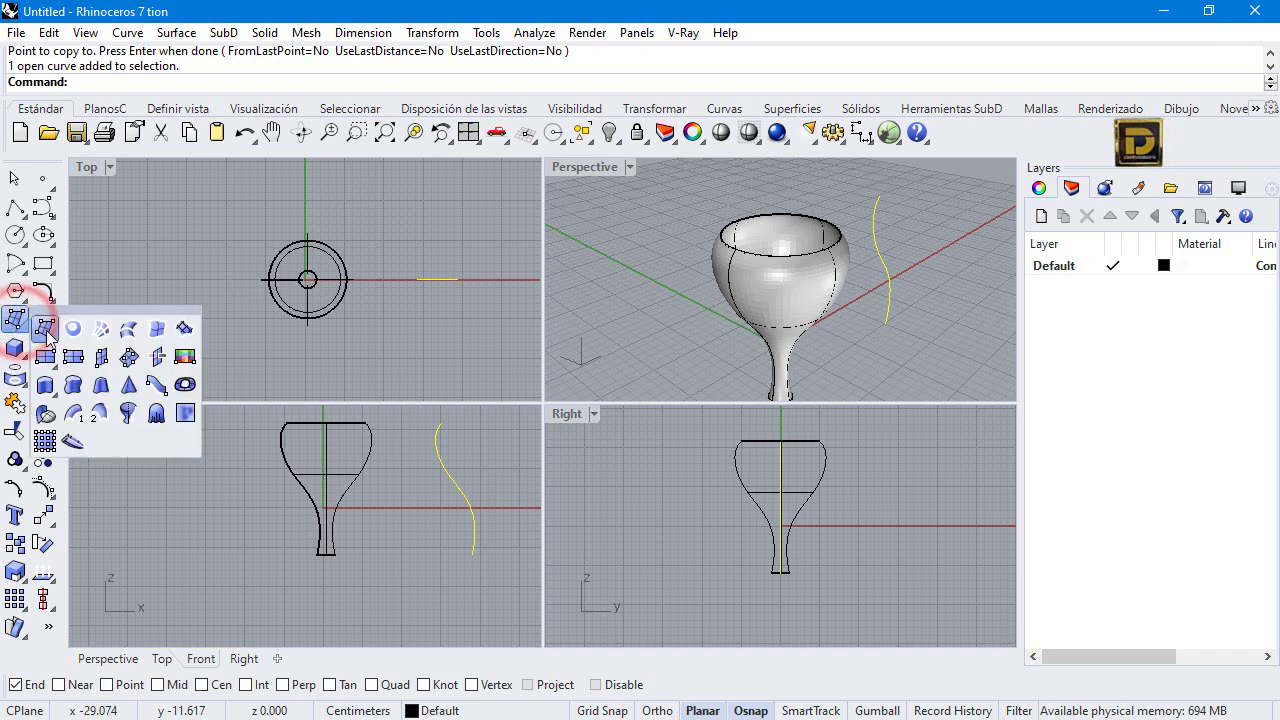
pyautogui.click(72, 413)
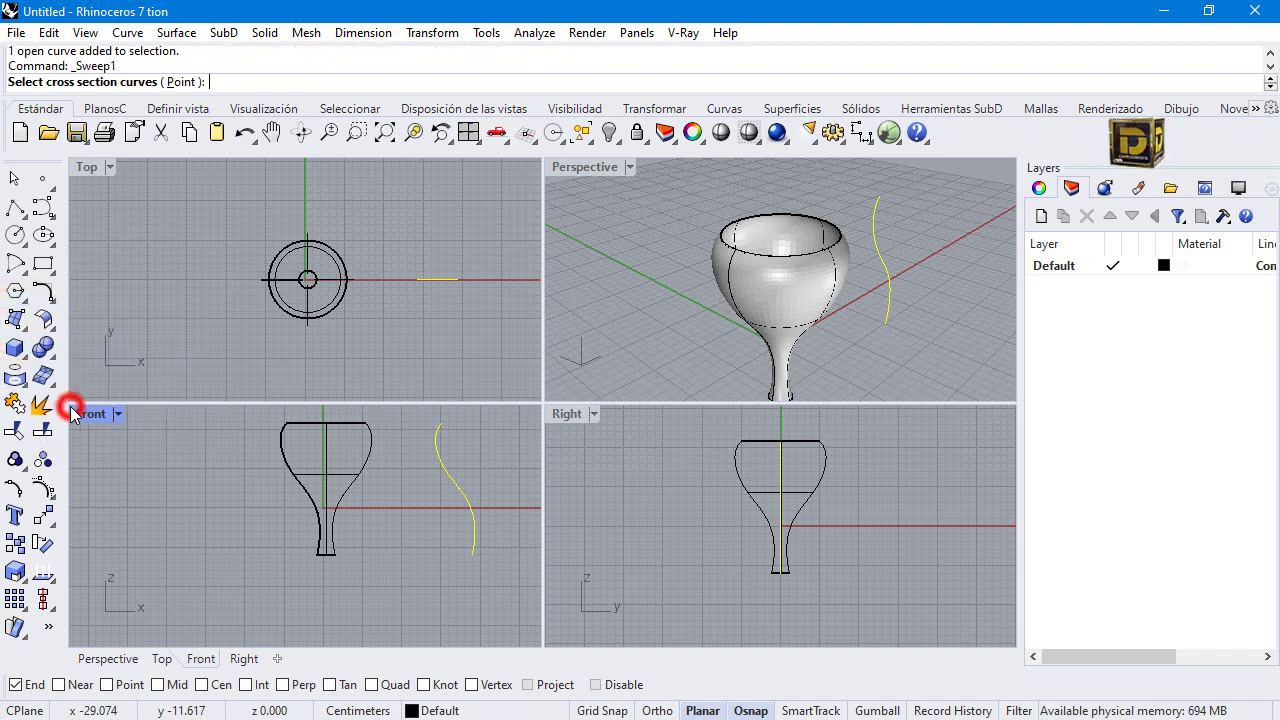
pyautogui.click(15, 318)
pyautogui.click(128, 386)
pyautogui.click(128, 415)
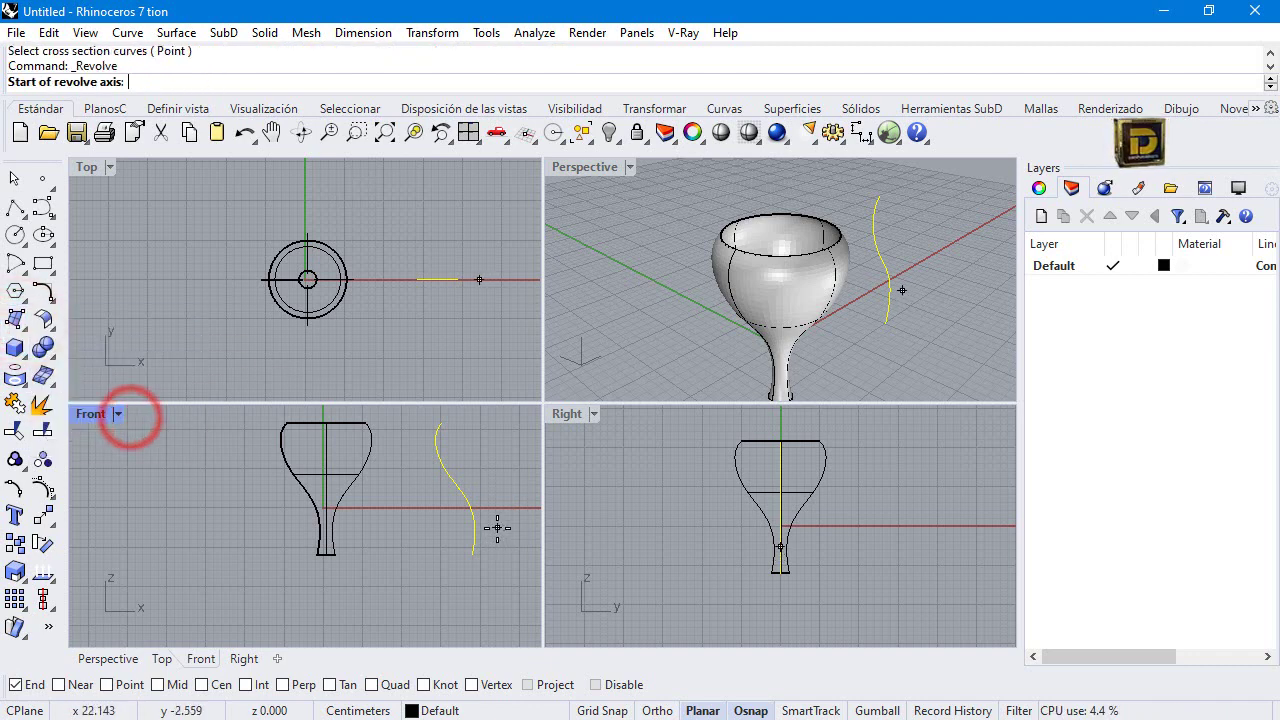
pyautogui.scroll(3, 477, 517)
pyautogui.click(476, 520)
pyautogui.click(476, 519)
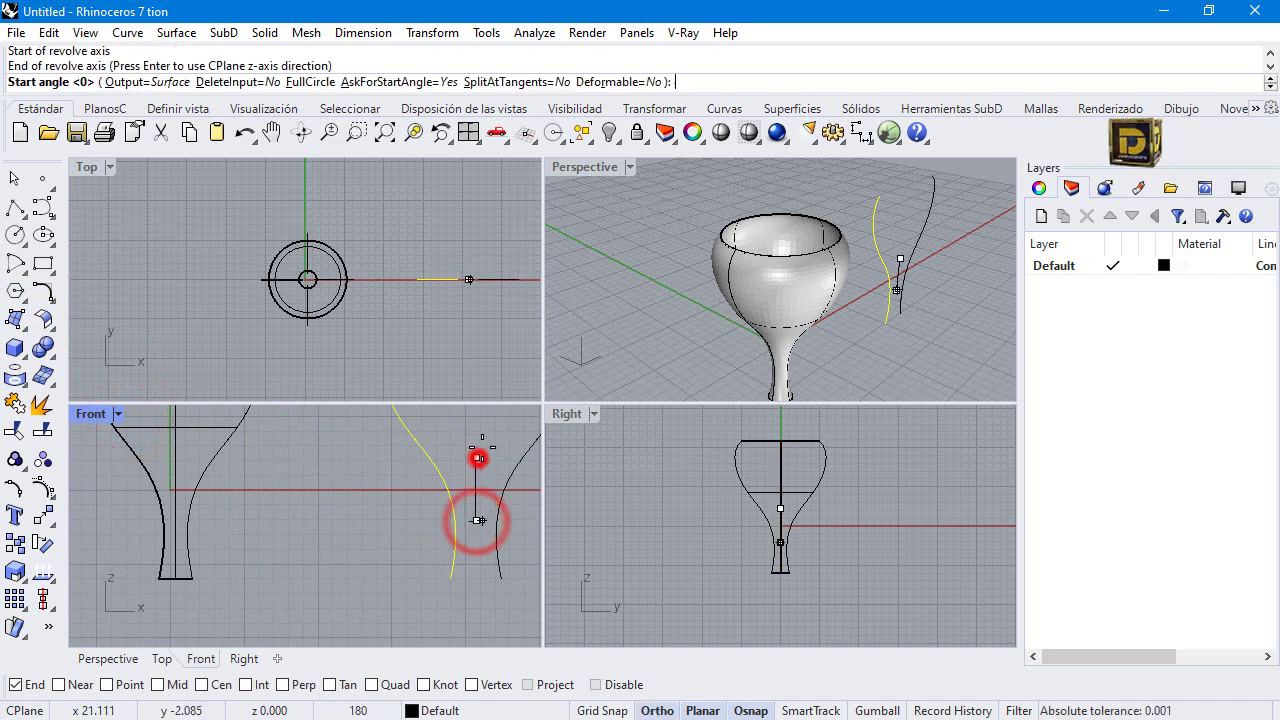
pyautogui.click(618, 82)
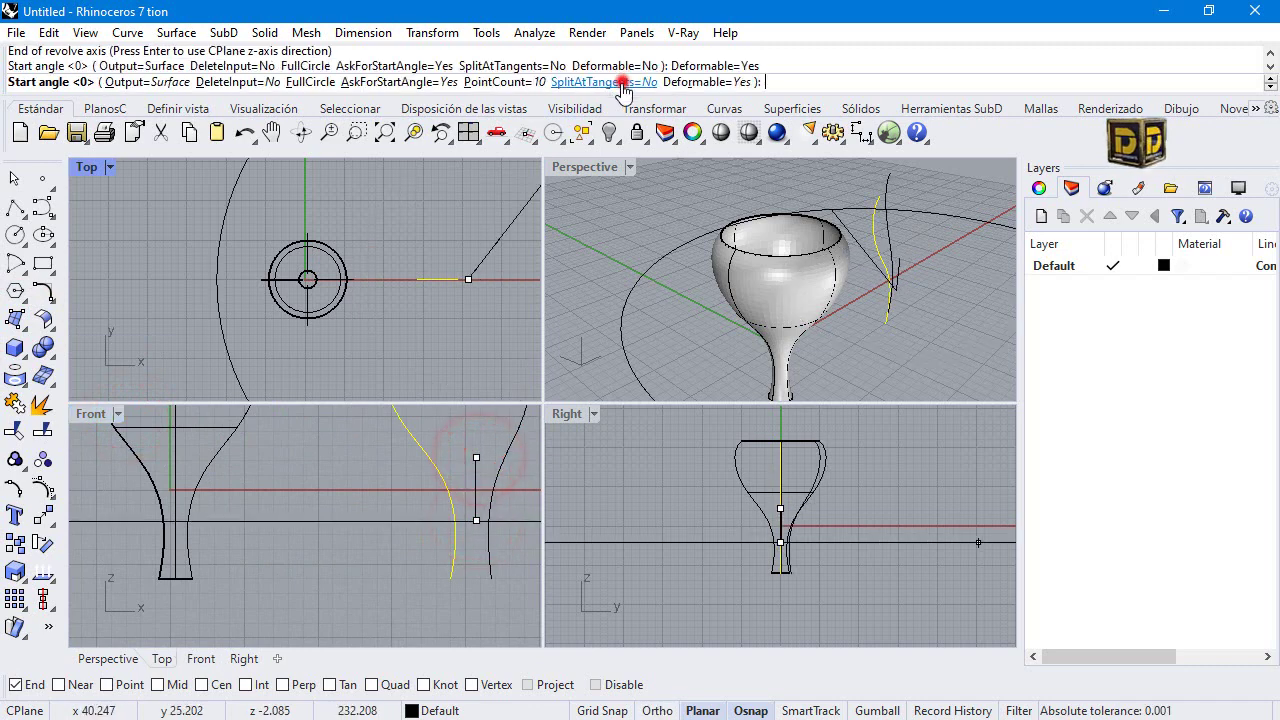
pyautogui.click(307, 82)
pyautogui.moveTo(760, 230); pyautogui.dragTo(840, 245, button='right')
pyautogui.scroll(2, 870, 258)
pyautogui.click(849, 240)
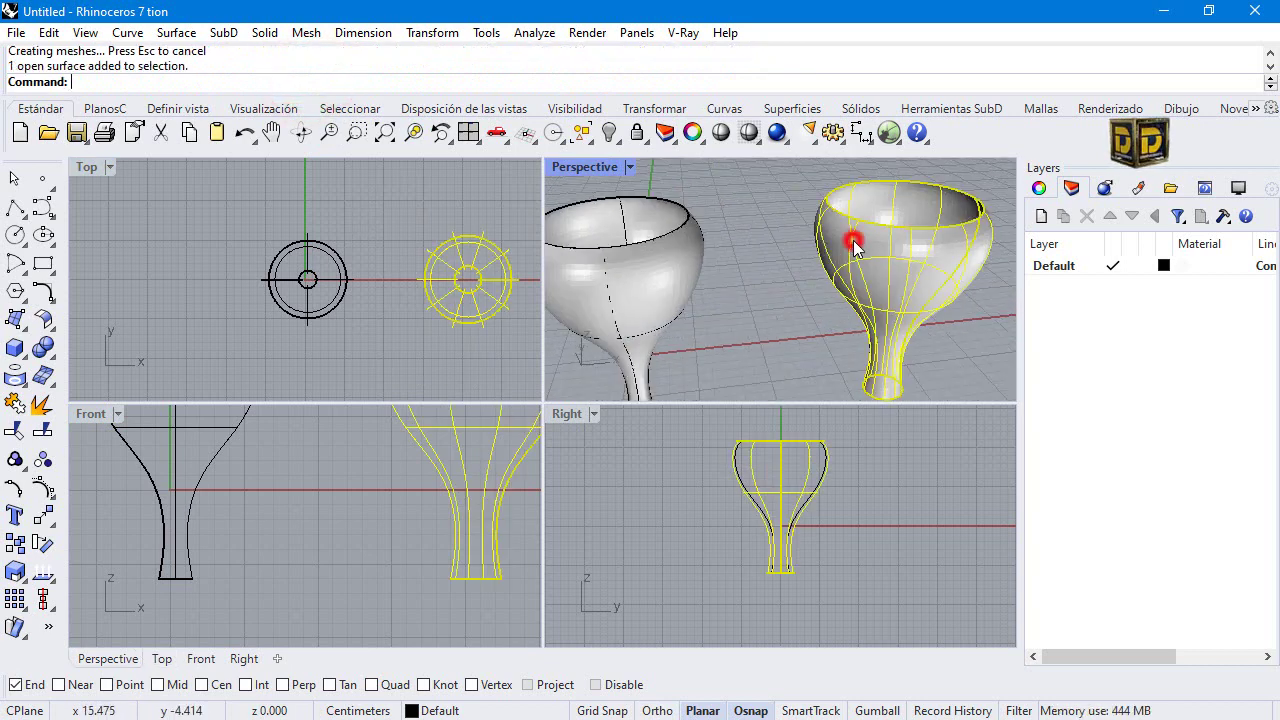
pyautogui.click(766, 294)
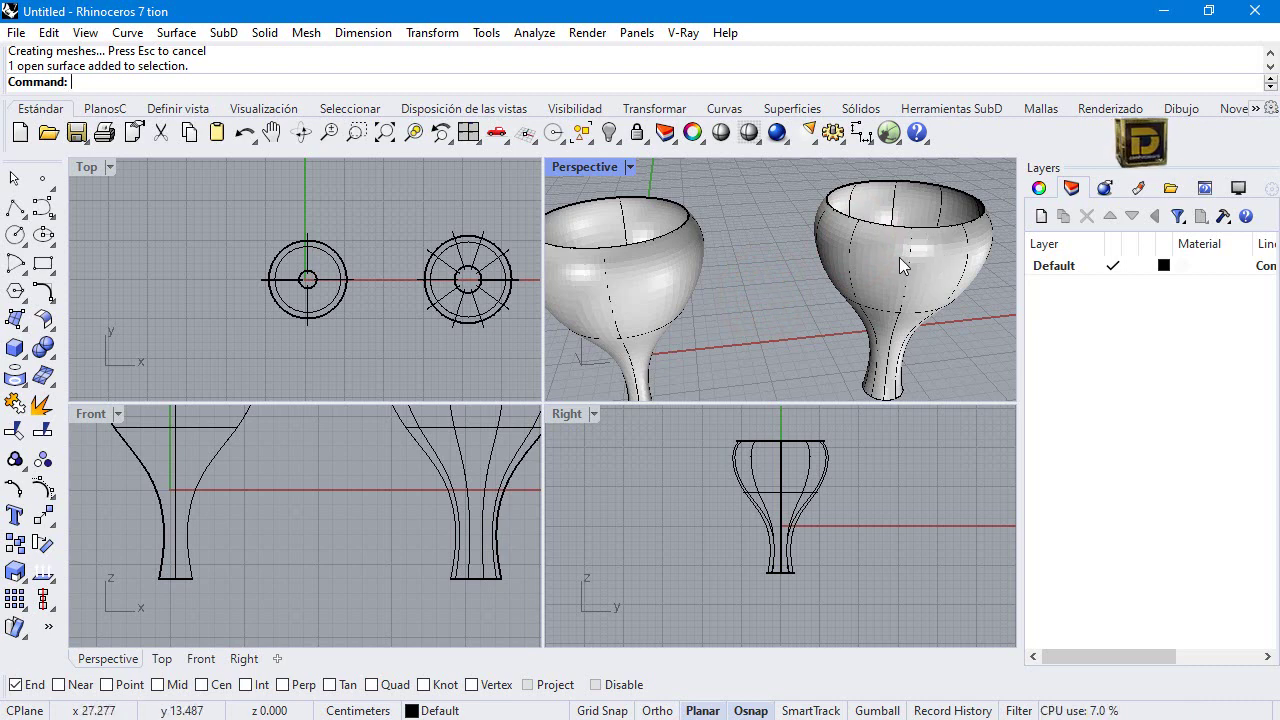
pyautogui.scroll(-3, 825, 260)
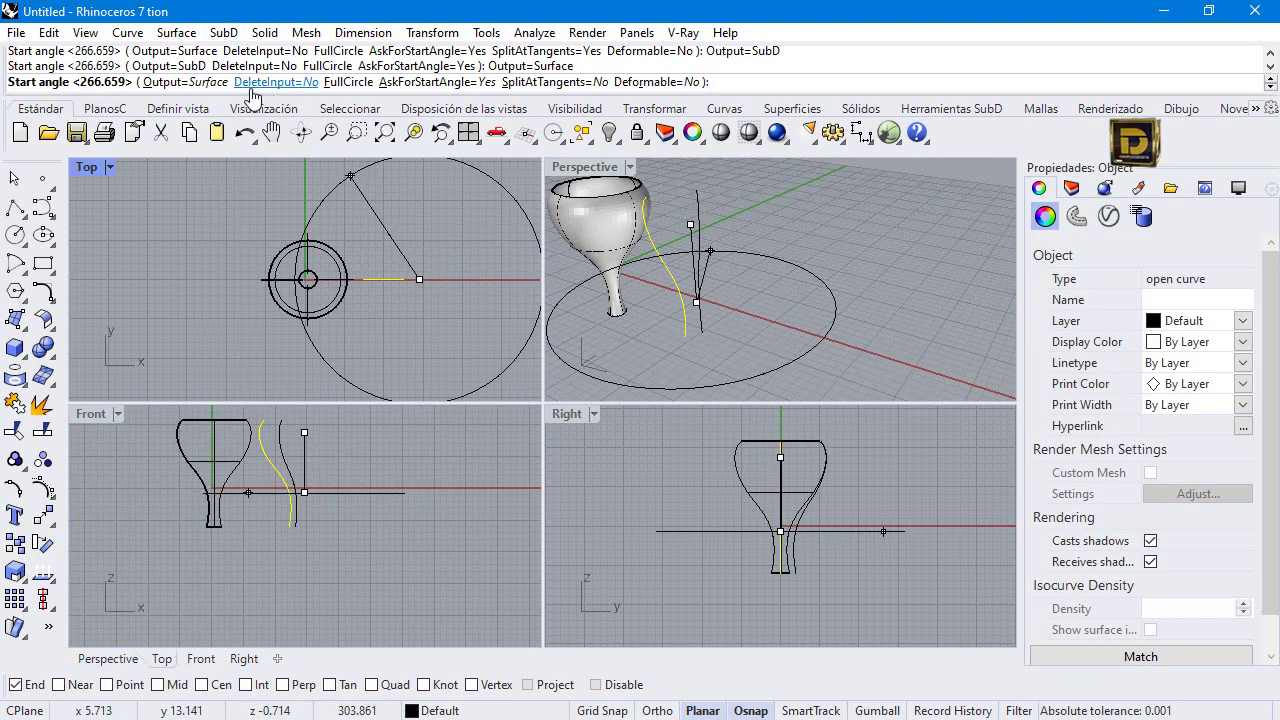
# Revolve the profile curve with Output=SubD and FullCircle, and move the SubD goblet away from the curve.
pyautogui.click(201, 84)
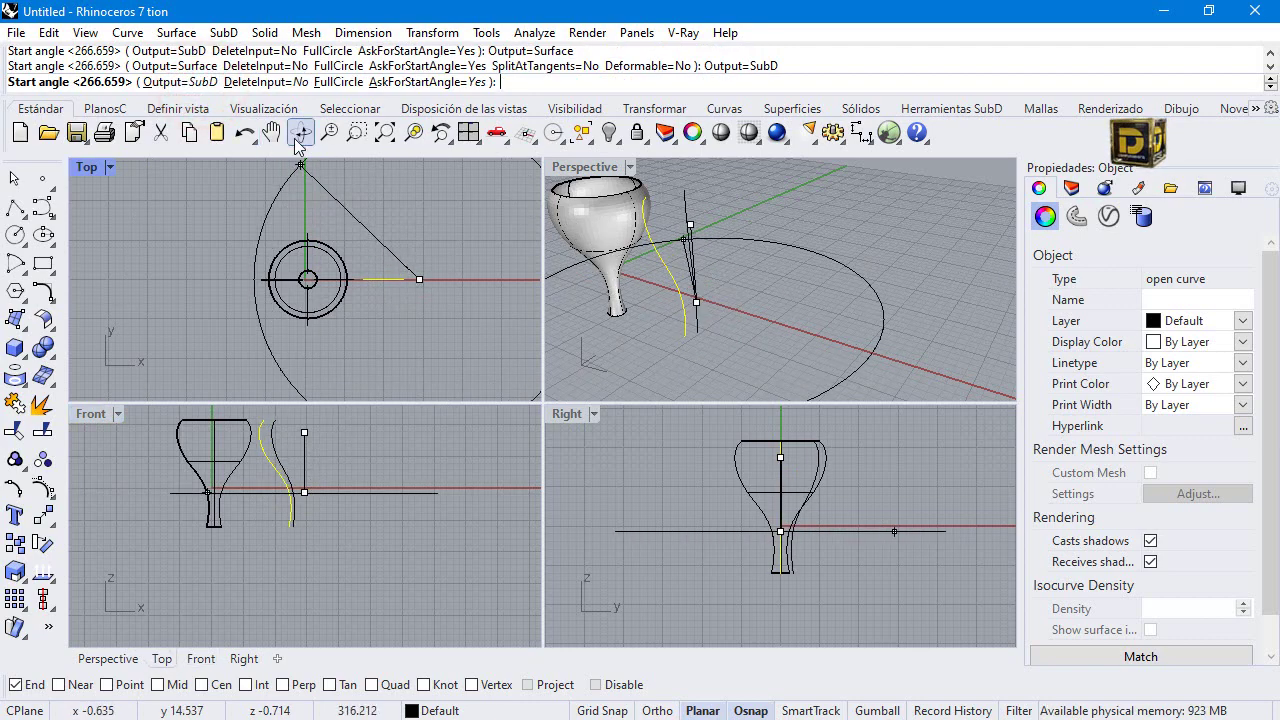
pyautogui.click(338, 82)
pyautogui.click(323, 434)
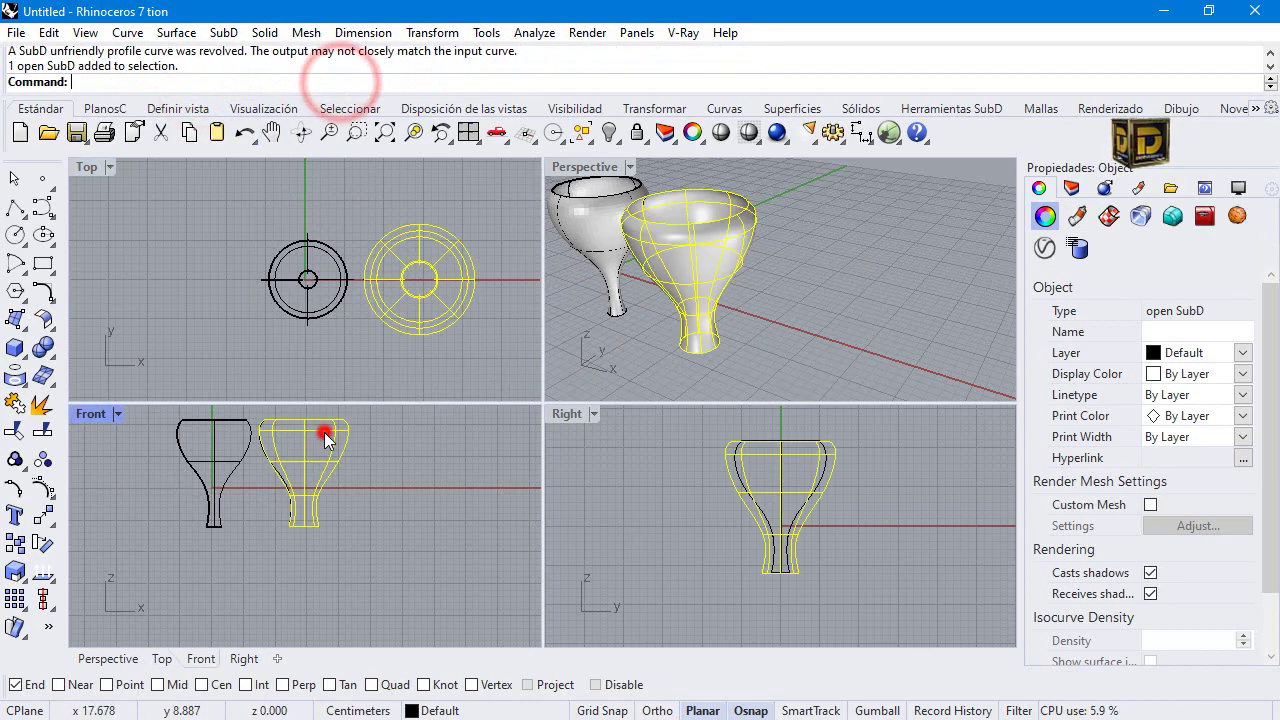
pyautogui.moveTo(716, 258); pyautogui.dragTo(820, 259)
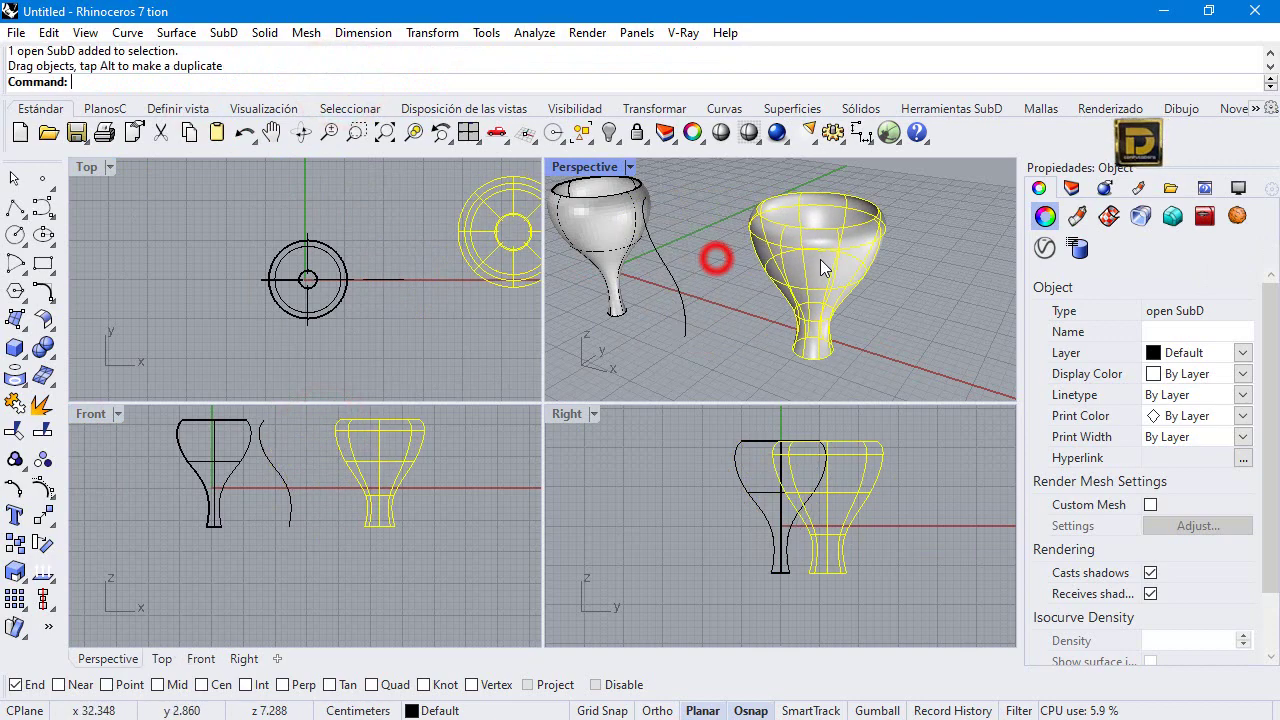
# Start revolving the same profile curve around a vertical axis just beside its lower part in the Front view, with Output=Surface.
pyautogui.click(674, 252)
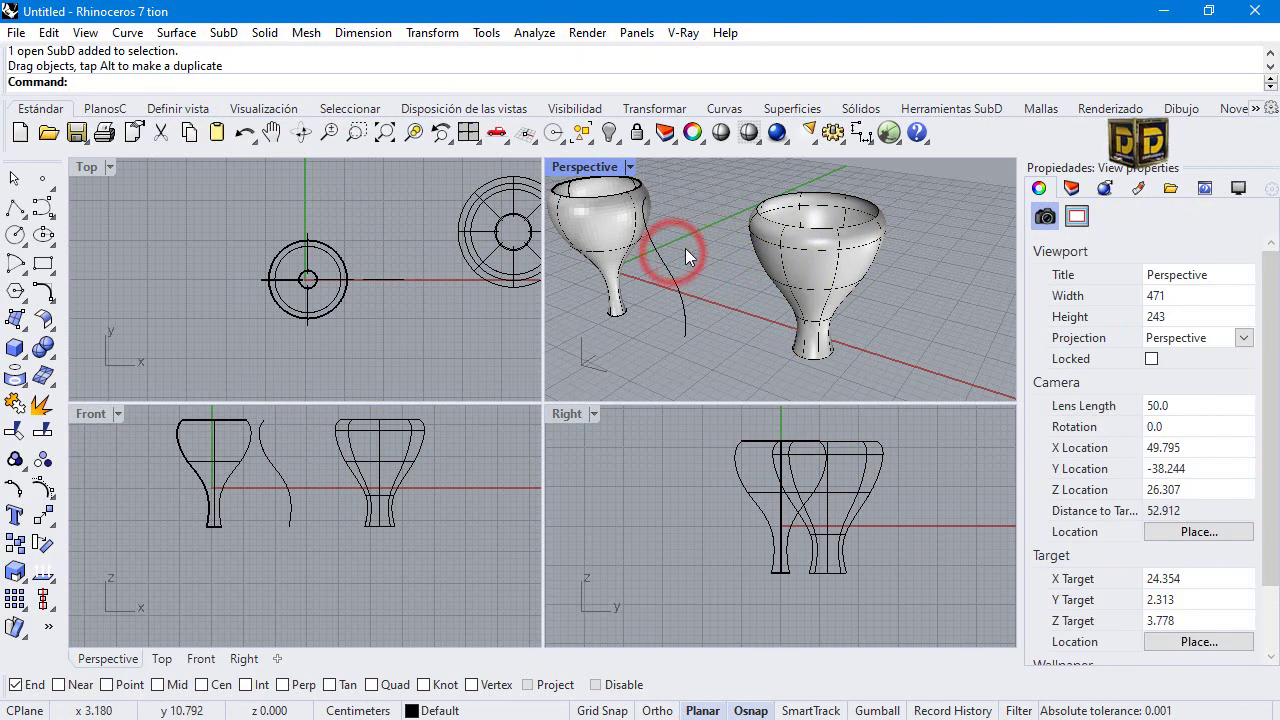
pyautogui.click(672, 268)
pyautogui.scroll(3, 288, 500)
pyautogui.press('Return')
pyautogui.click(306, 490)
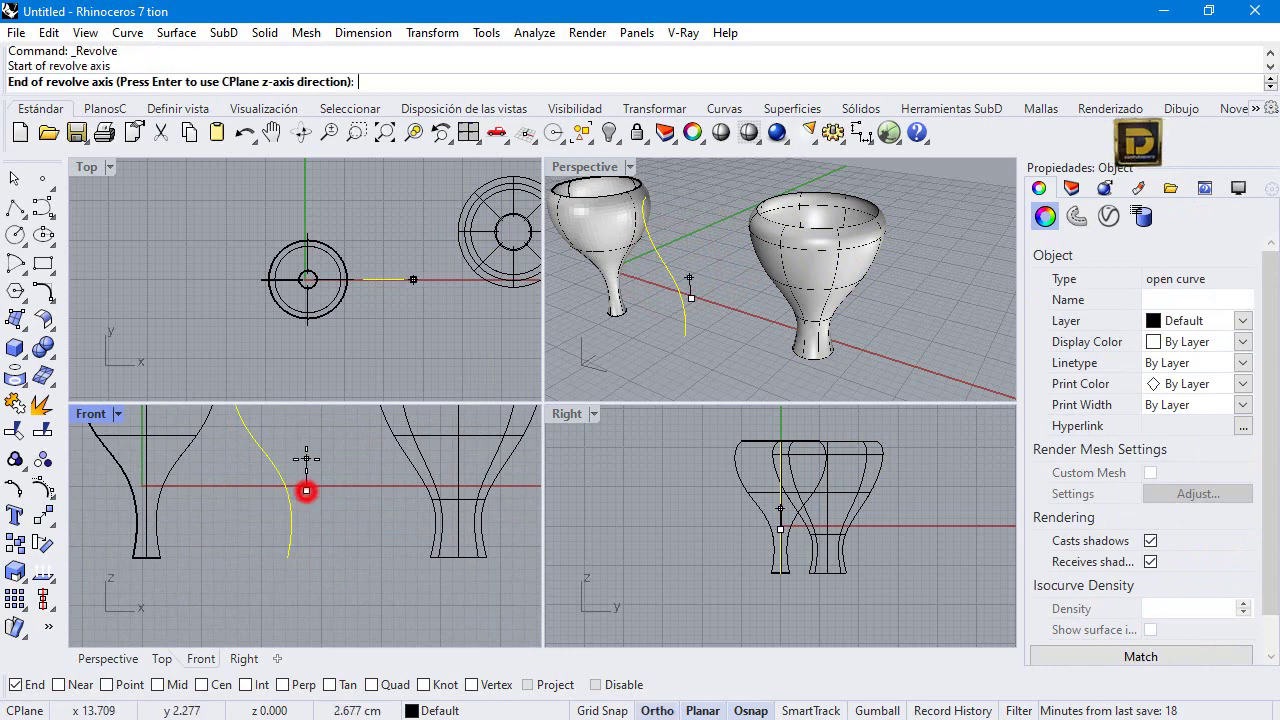
pyautogui.click(306, 452)
pyautogui.click(145, 82)
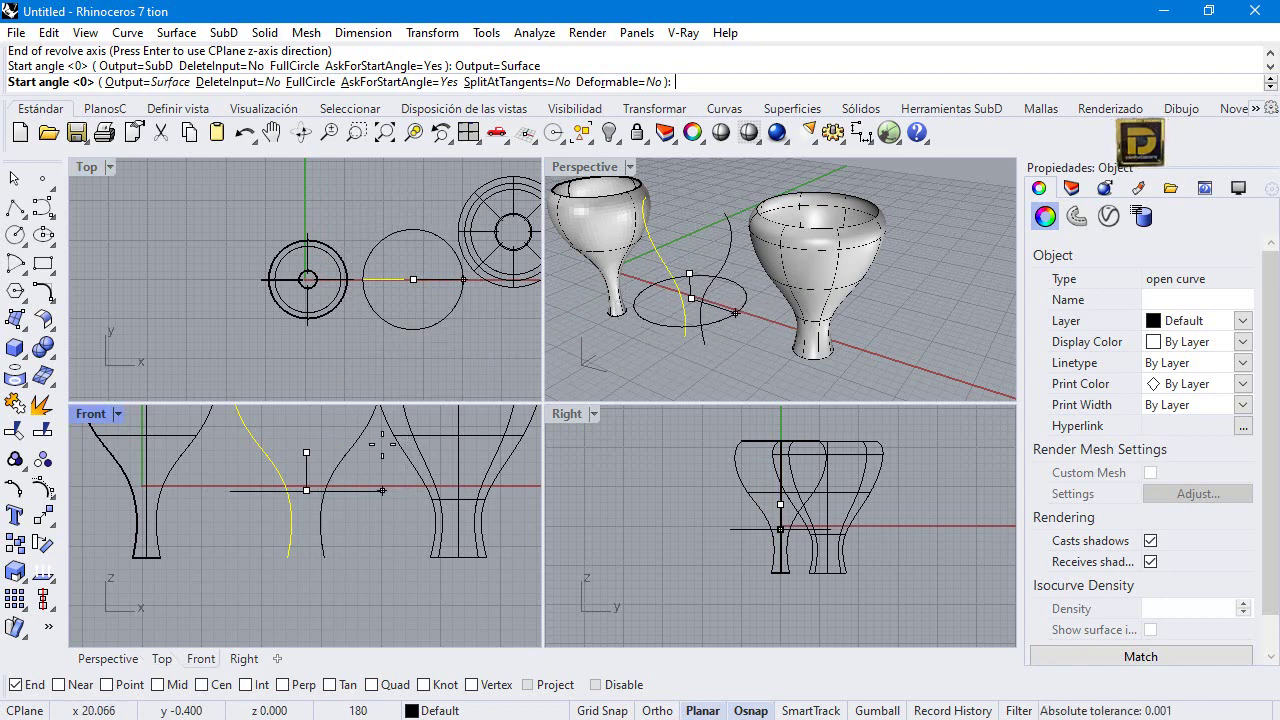
# Switch to File Explorer, preview the bottle renders in the gatorade2 folder and open MICROFONOS.88.
pyautogui.hotkey('alt', 'Tab')
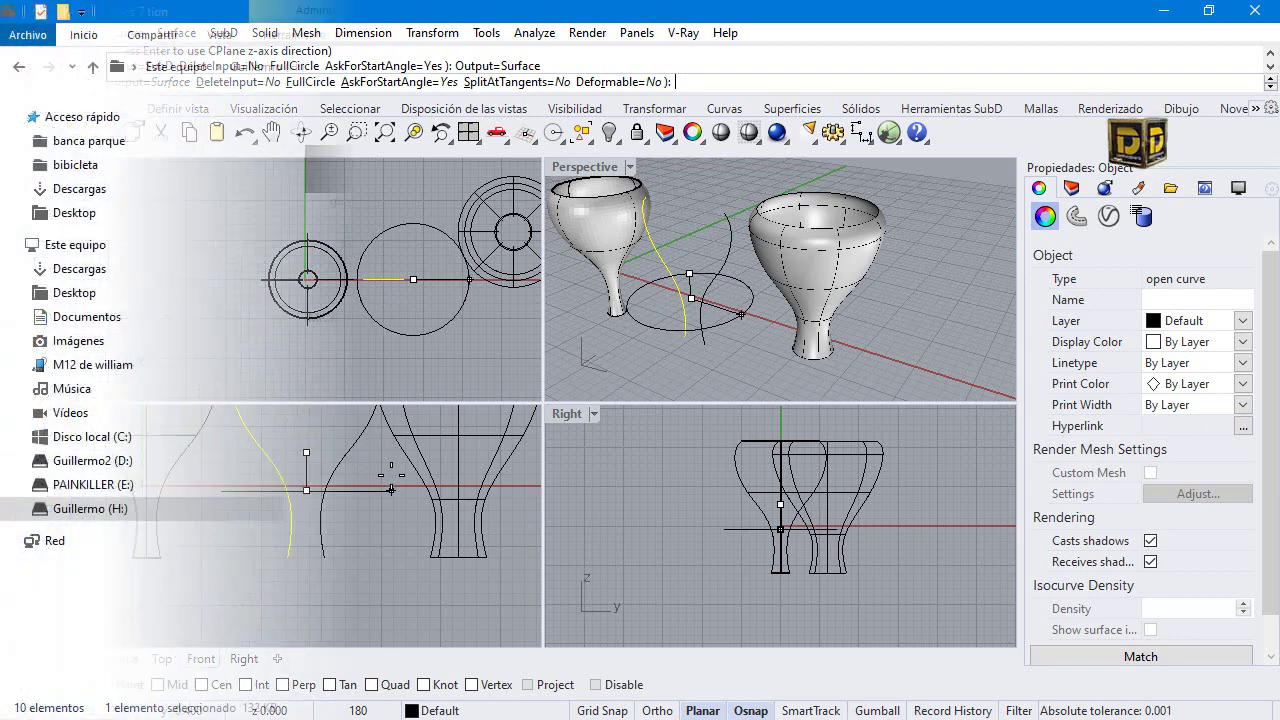
pyautogui.click(562, 285)
pyautogui.click(450, 280)
pyautogui.click(401, 273)
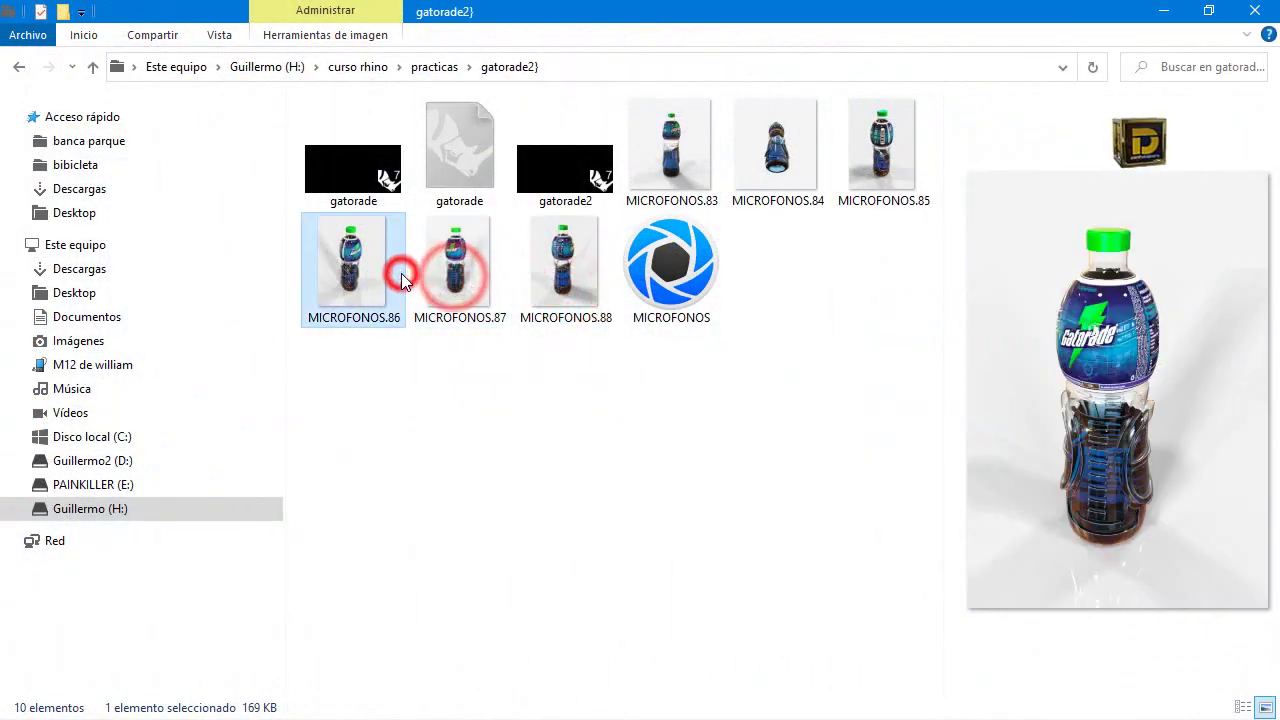
pyautogui.click(878, 145)
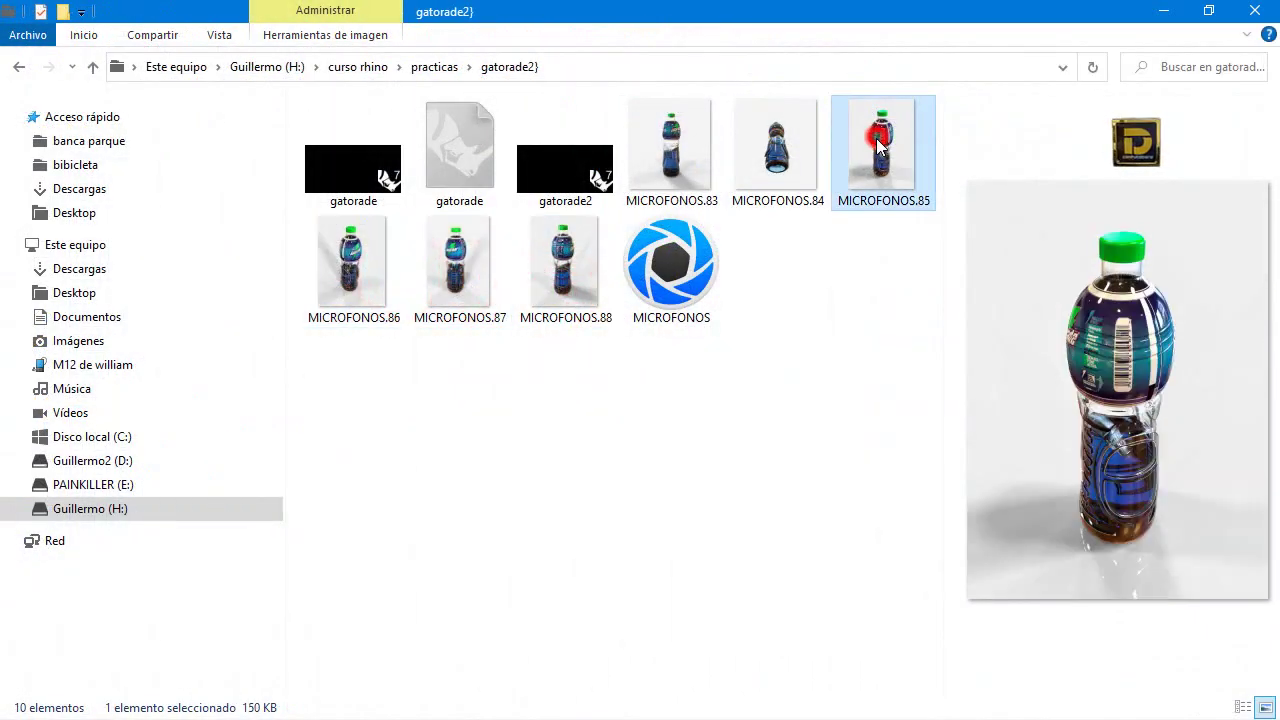
pyautogui.click(664, 152)
pyautogui.doubleClick(560, 262)
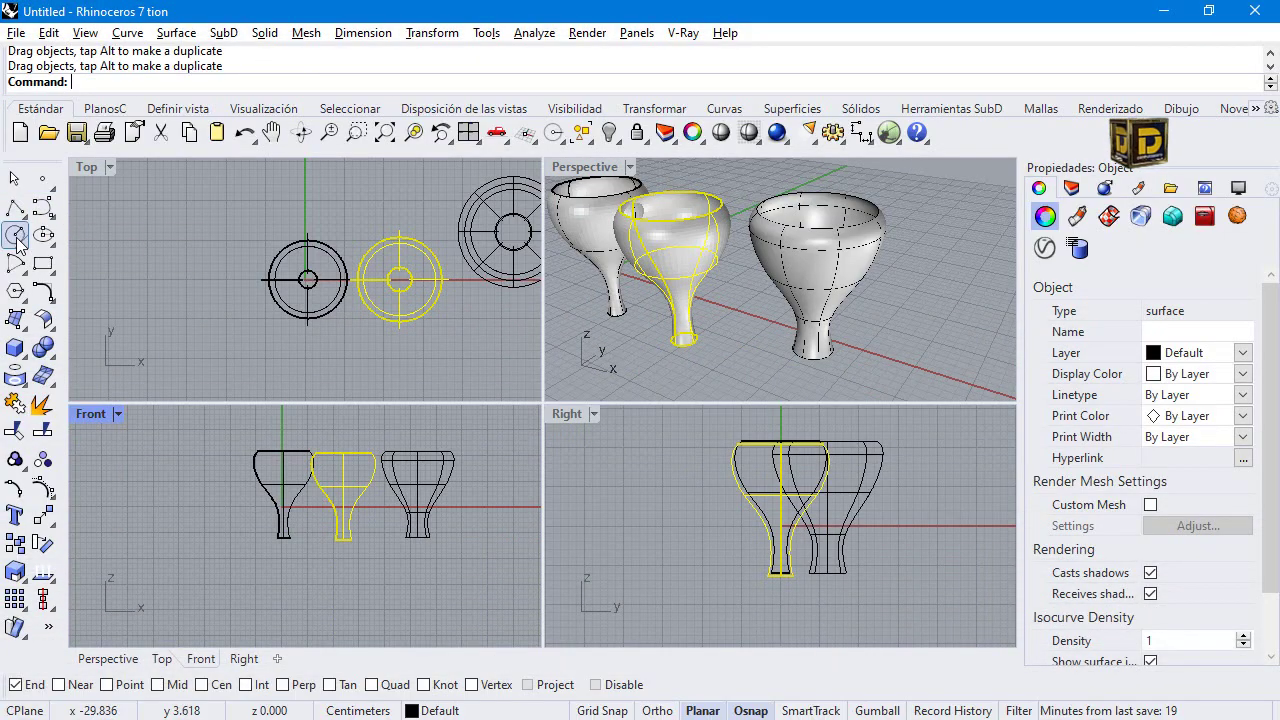
# Draw a circle in the Front view on the +X side of the goblets, larger than each of them, and select it.
pyautogui.click(16, 237)
pyautogui.scroll(-3, 286, 451)
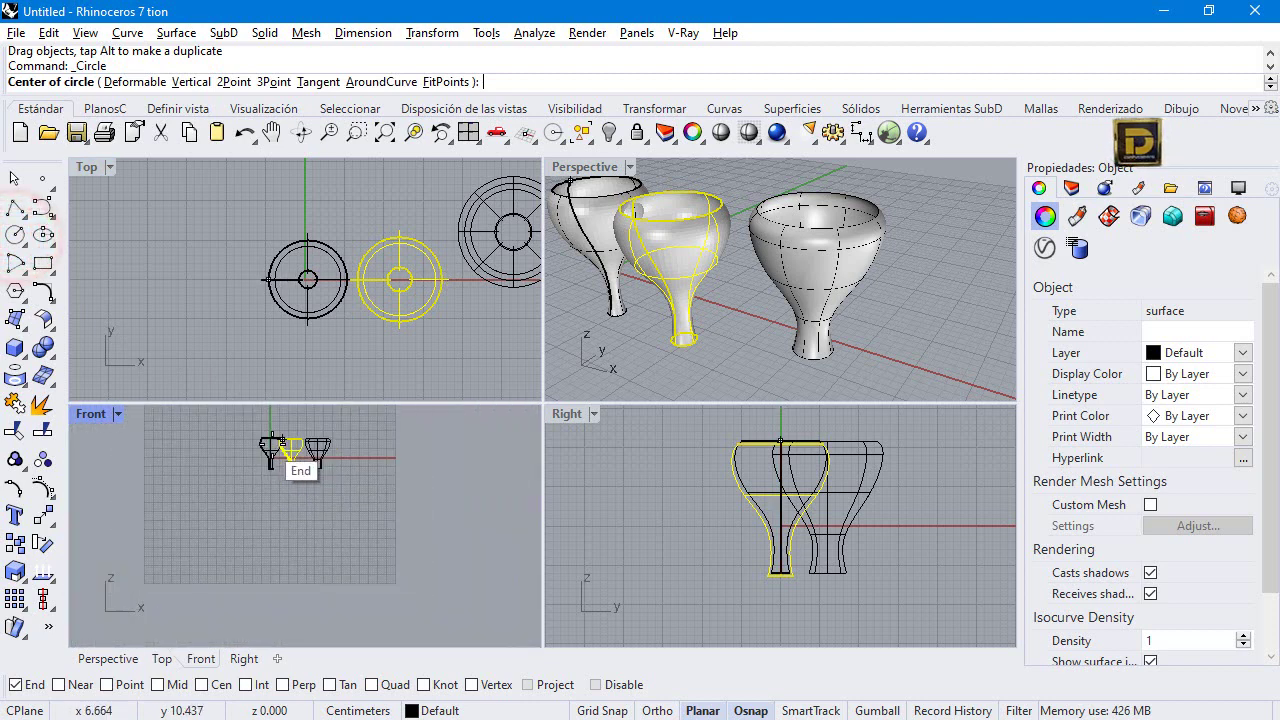
pyautogui.click(365, 458)
pyautogui.click(383, 437)
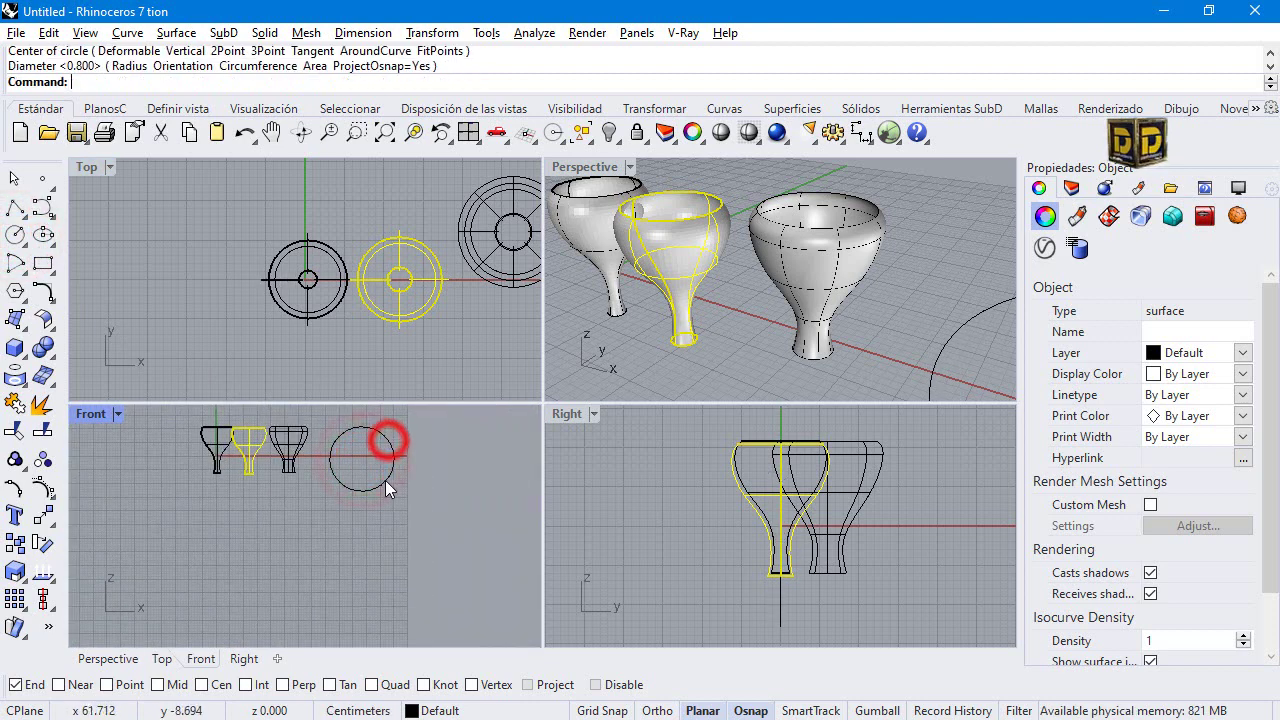
pyautogui.click(383, 481)
# Draw a vertical polyline between the circle's upper and lower quadrant points, using only the Quad object snap.
pyautogui.click(15, 207)
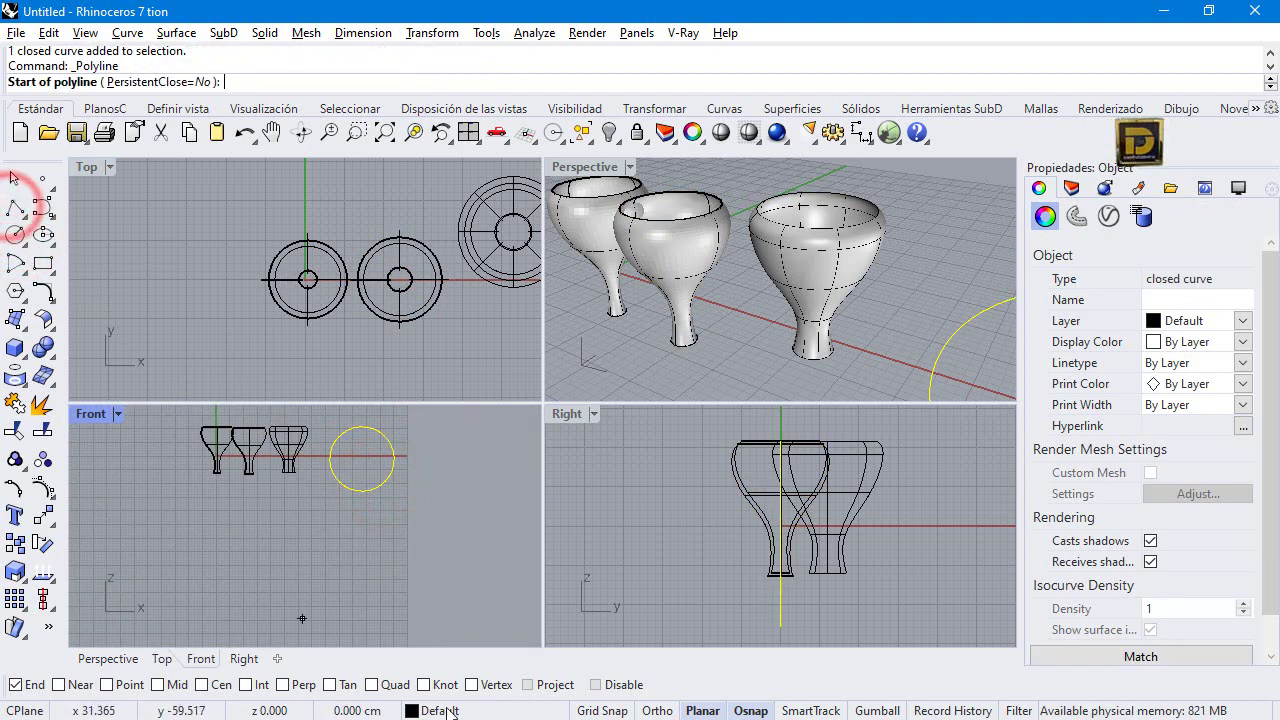
pyautogui.press('alt')
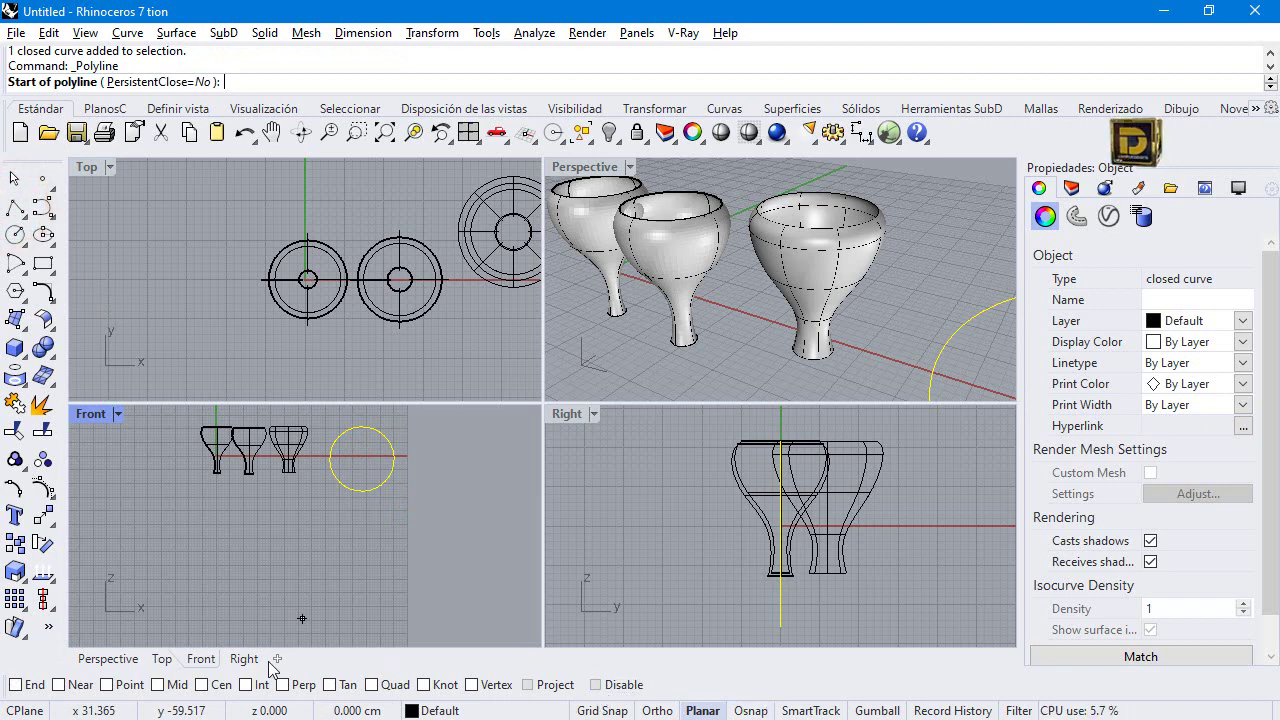
pyautogui.click(371, 685)
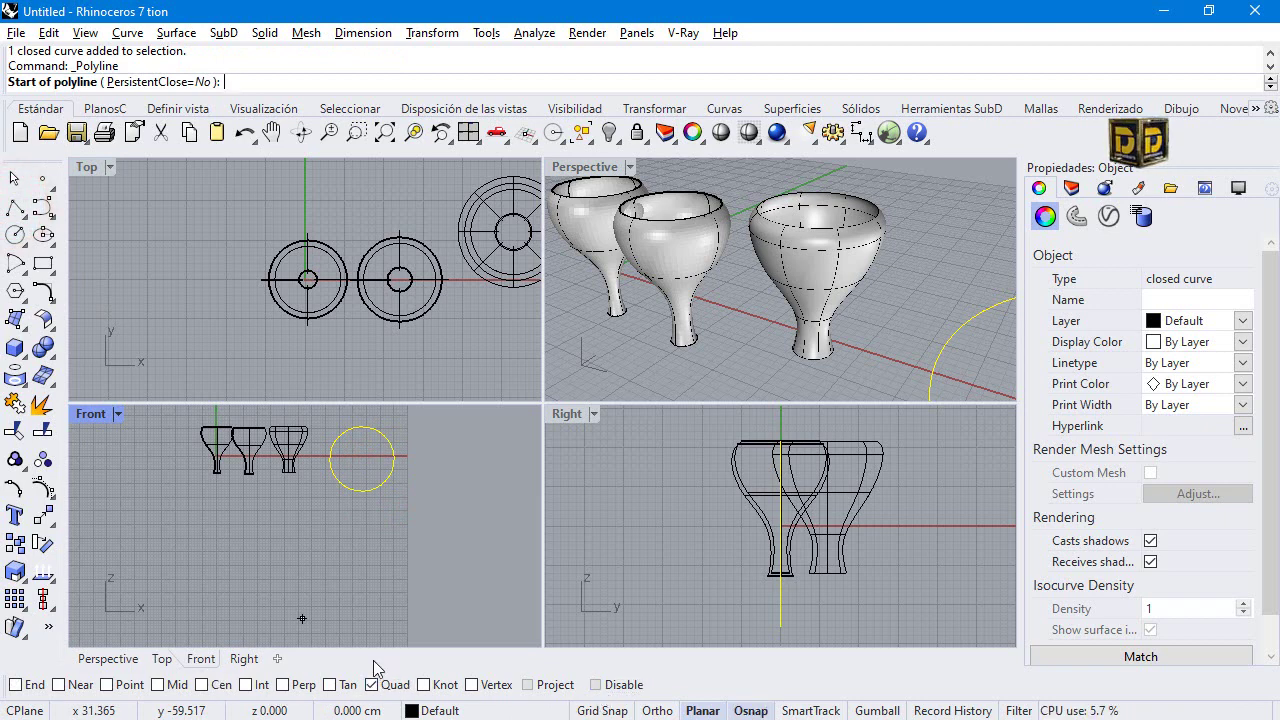
pyautogui.click(361, 427)
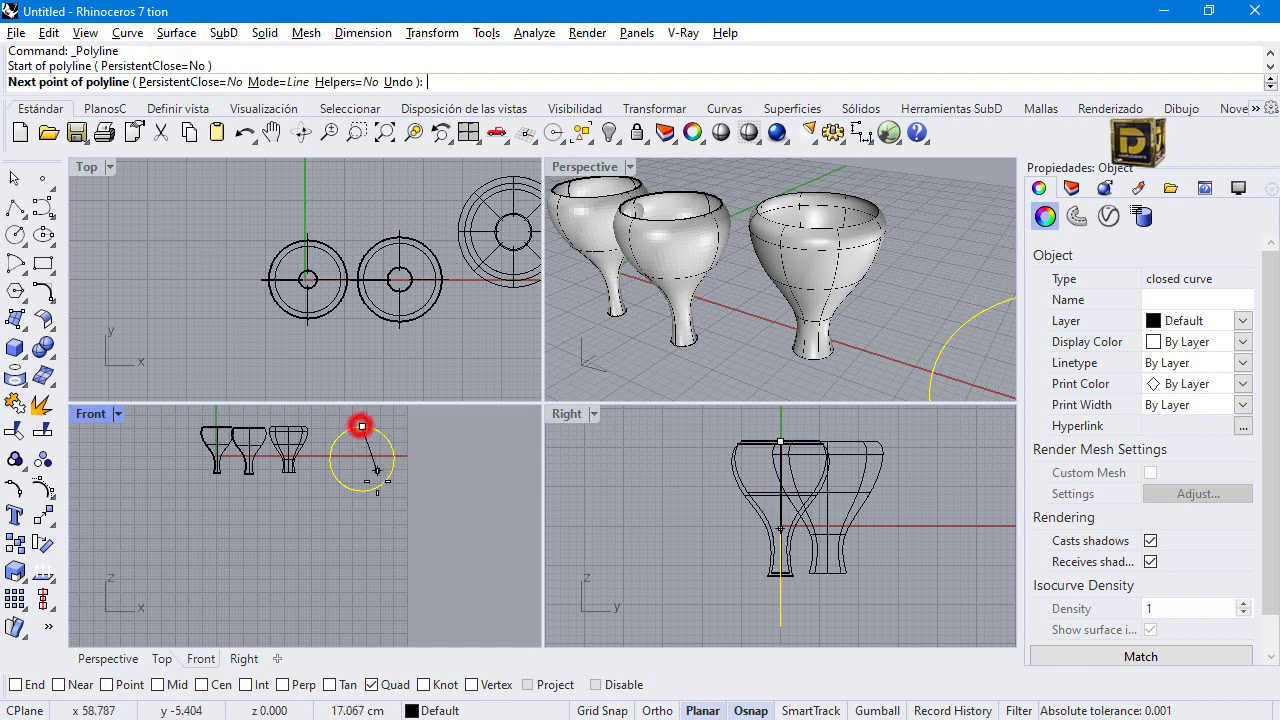
pyautogui.click(362, 490)
pyautogui.press('Return')
# Trim away the circle's +X half using the vertical line as the cutting object.
pyautogui.click(362, 452)
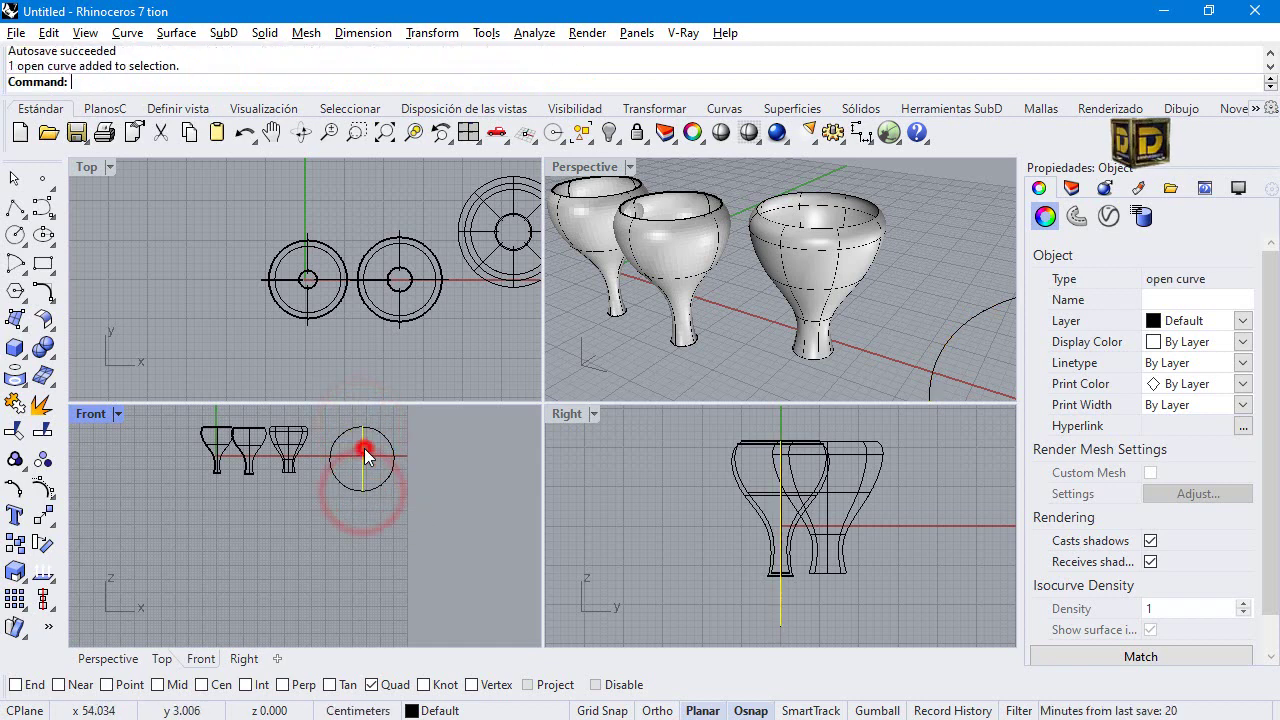
pyautogui.click(13, 430)
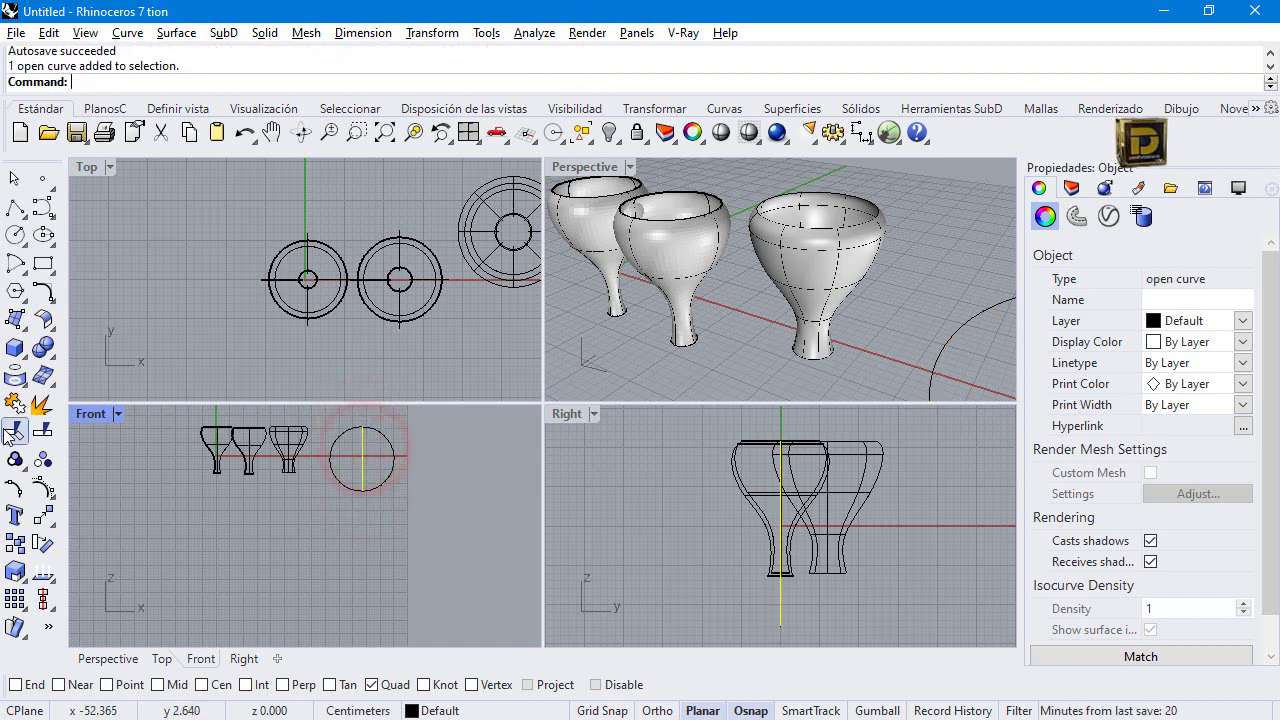
pyautogui.click(394, 432)
pyautogui.press('Return')
# Revolve the remaining half circle with FullCircle around the vertical line, and move the resulting sphere in front of the goblets.
pyautogui.click(331, 447)
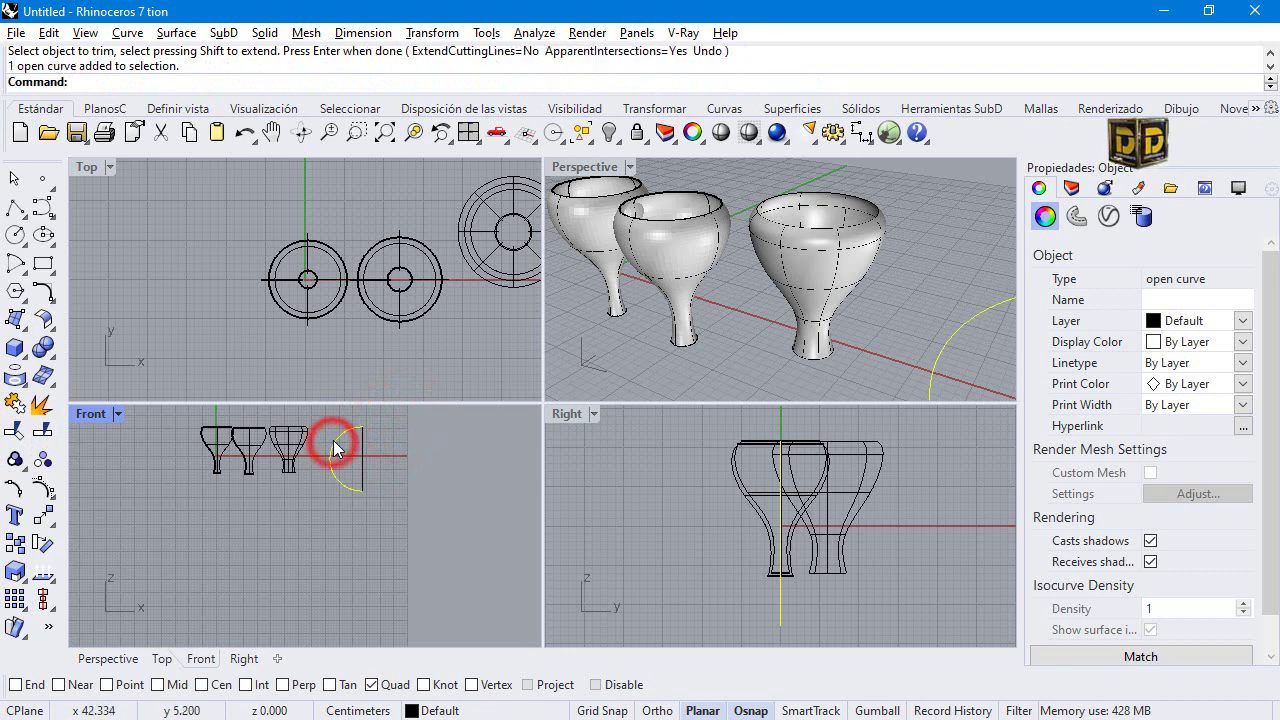
pyautogui.click(30, 338)
pyautogui.click(127, 409)
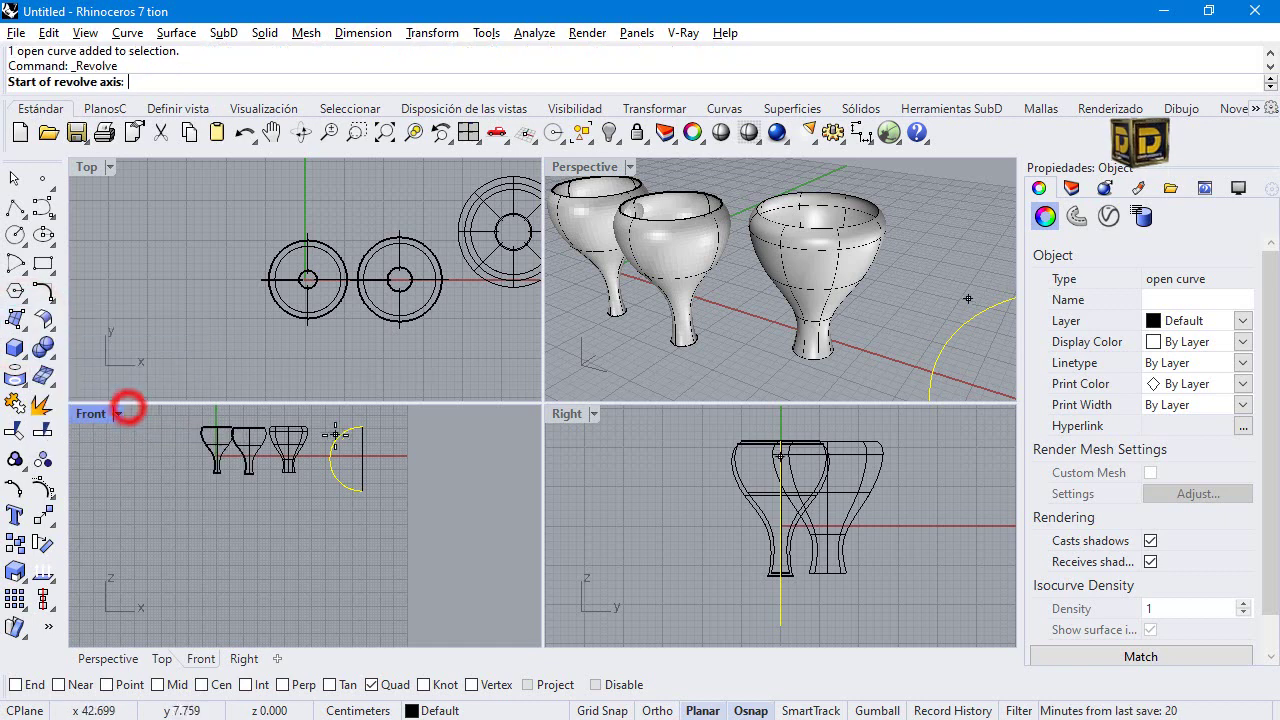
pyautogui.click(362, 491)
pyautogui.click(366, 426)
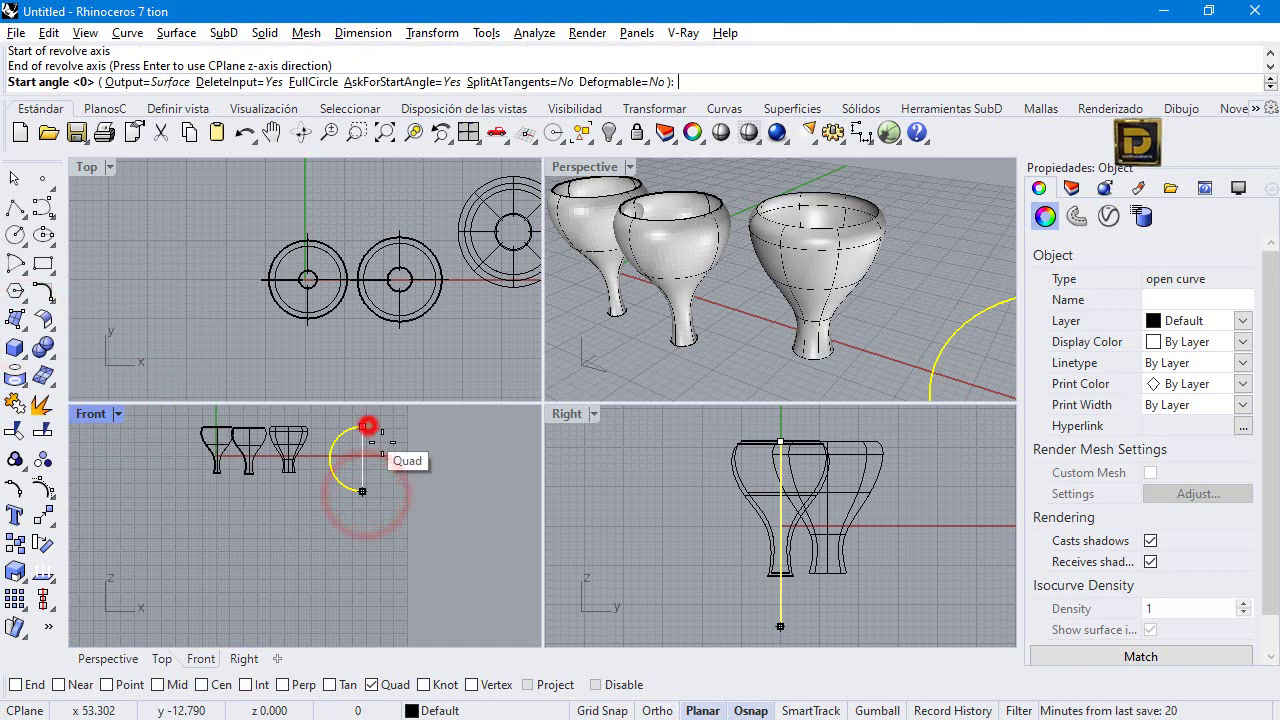
pyautogui.click(311, 82)
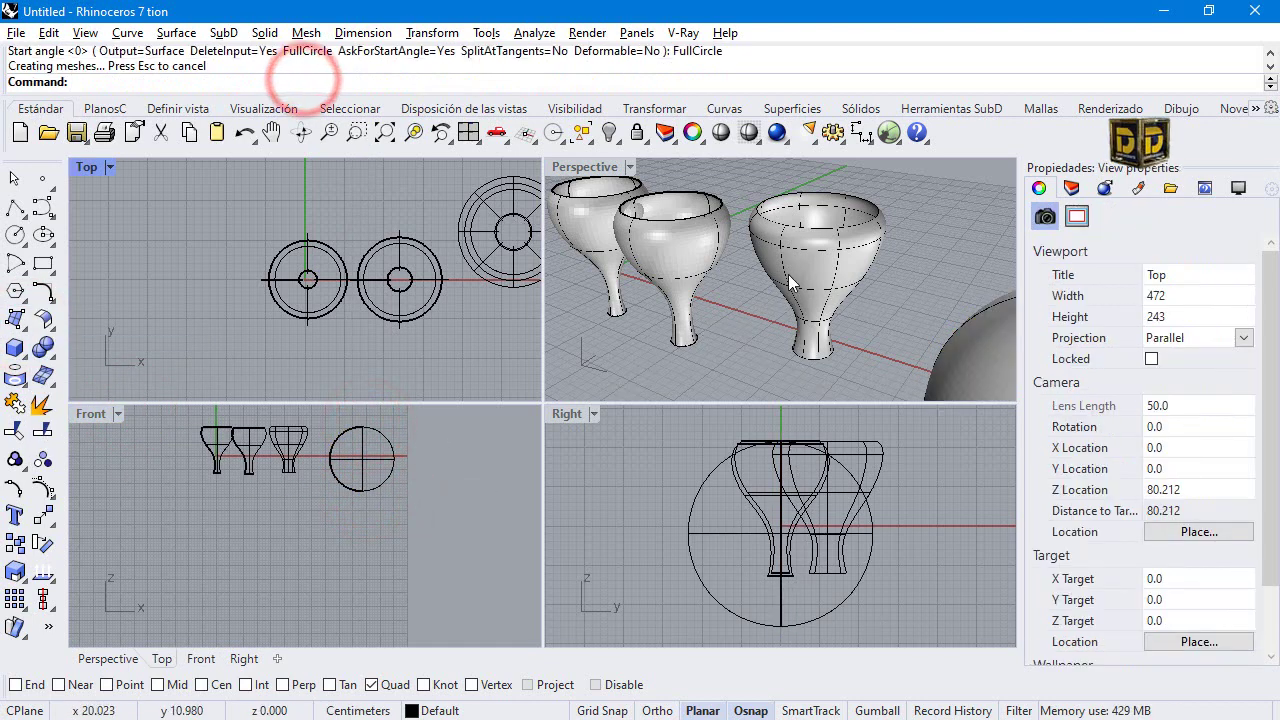
pyautogui.scroll(-4, 790, 283)
pyautogui.moveTo(900, 330); pyautogui.dragTo(655, 338)
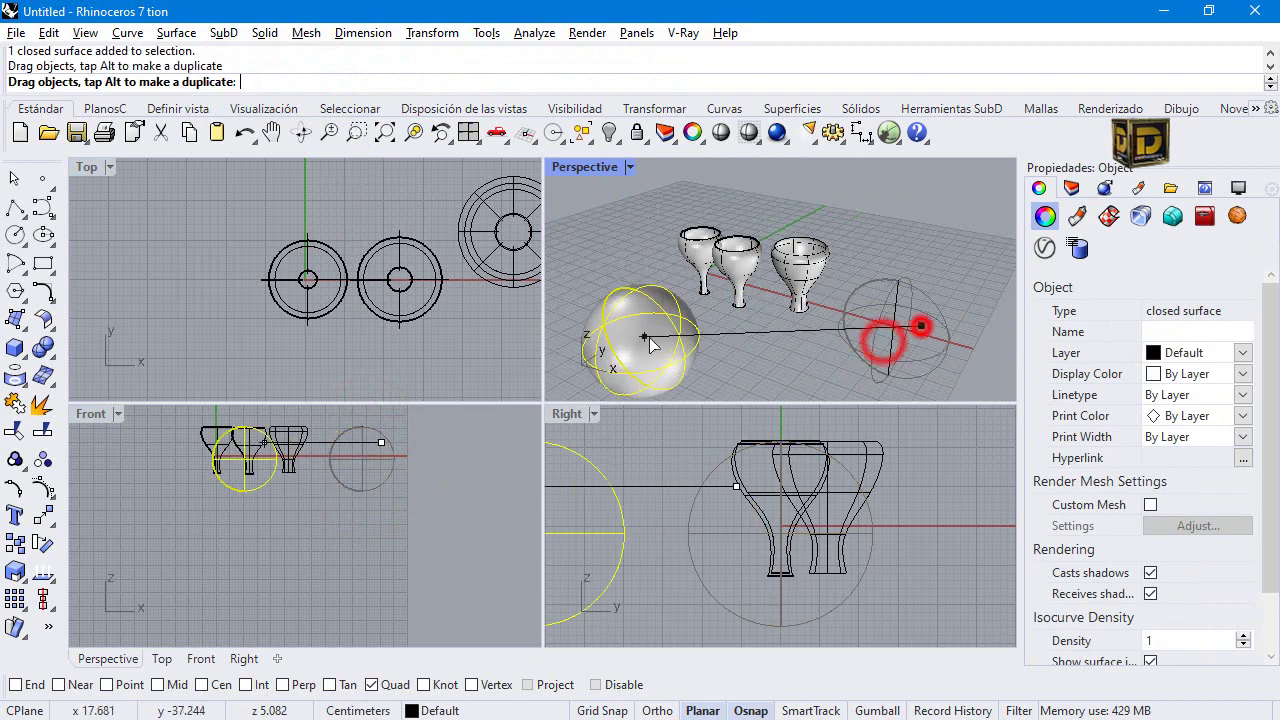
# Draw a box overlapping the sphere's +X side, with its base in the Top view and its height extending downward in the Front view.
pyautogui.click(14, 348)
pyautogui.scroll(-4, 323, 286)
pyautogui.click(357, 308)
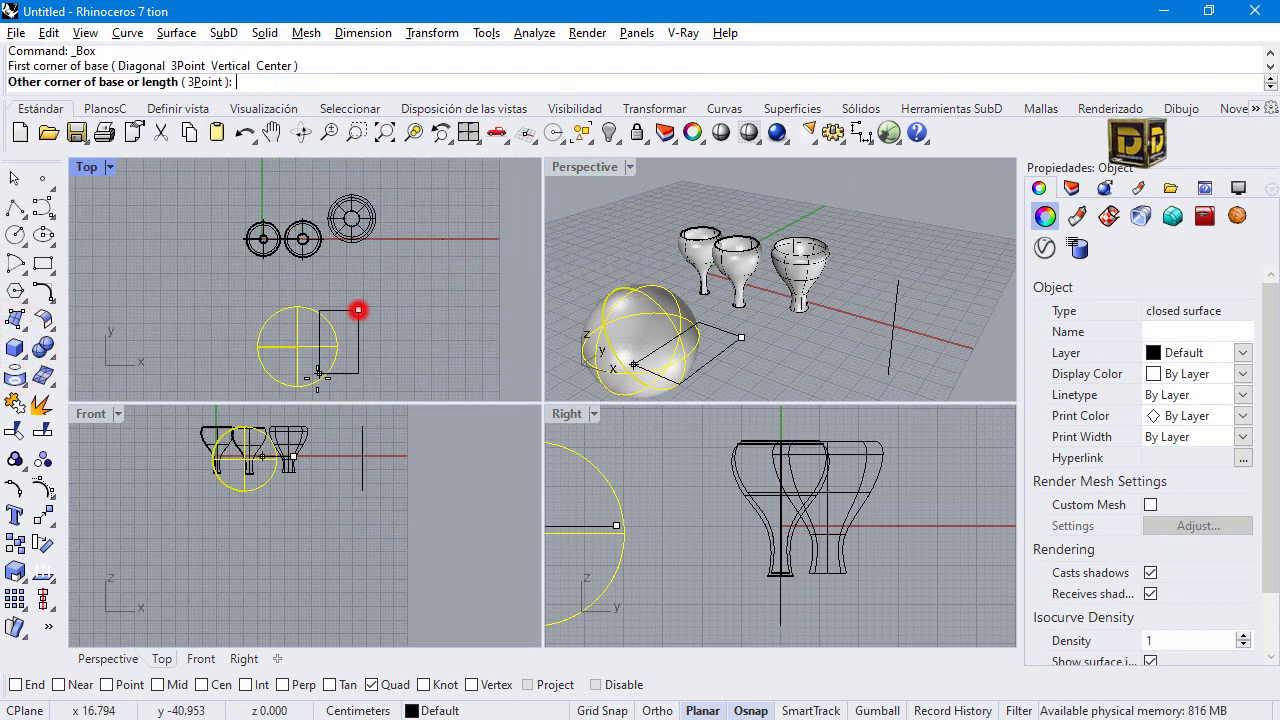
pyautogui.scroll(-3, 340, 340)
pyautogui.scroll(-3, 312, 389)
pyautogui.click(320, 391)
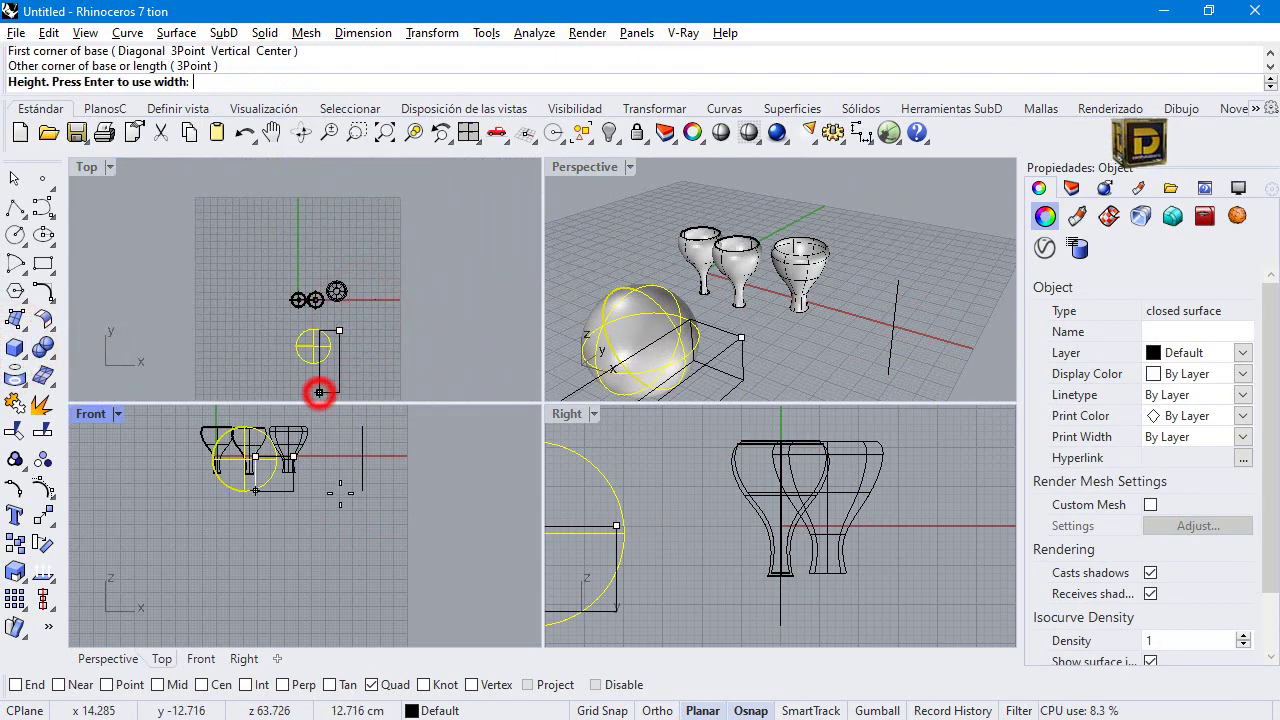
pyautogui.click(276, 562)
# Set the box's height downward past the sphere in the Front view, and subtract the box from the sphere with BooleanDifference.
pyautogui.click(290, 516)
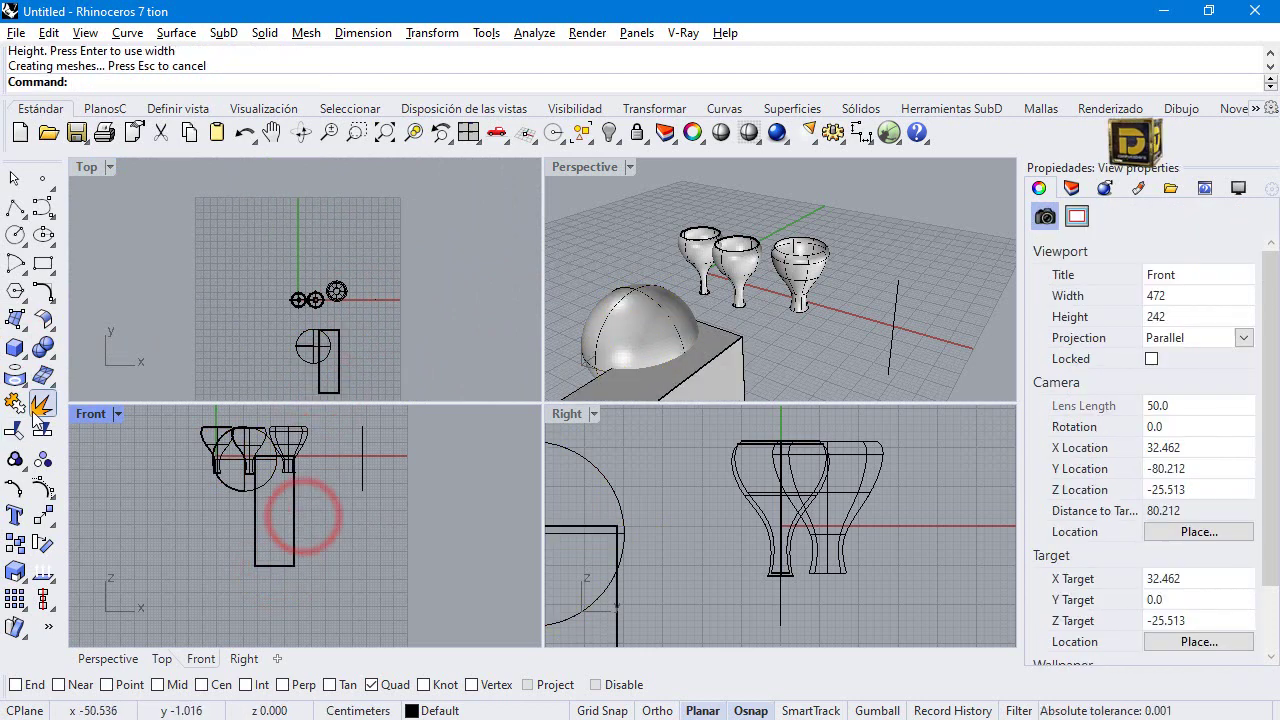
pyautogui.click(44, 350)
pyautogui.click(95, 357)
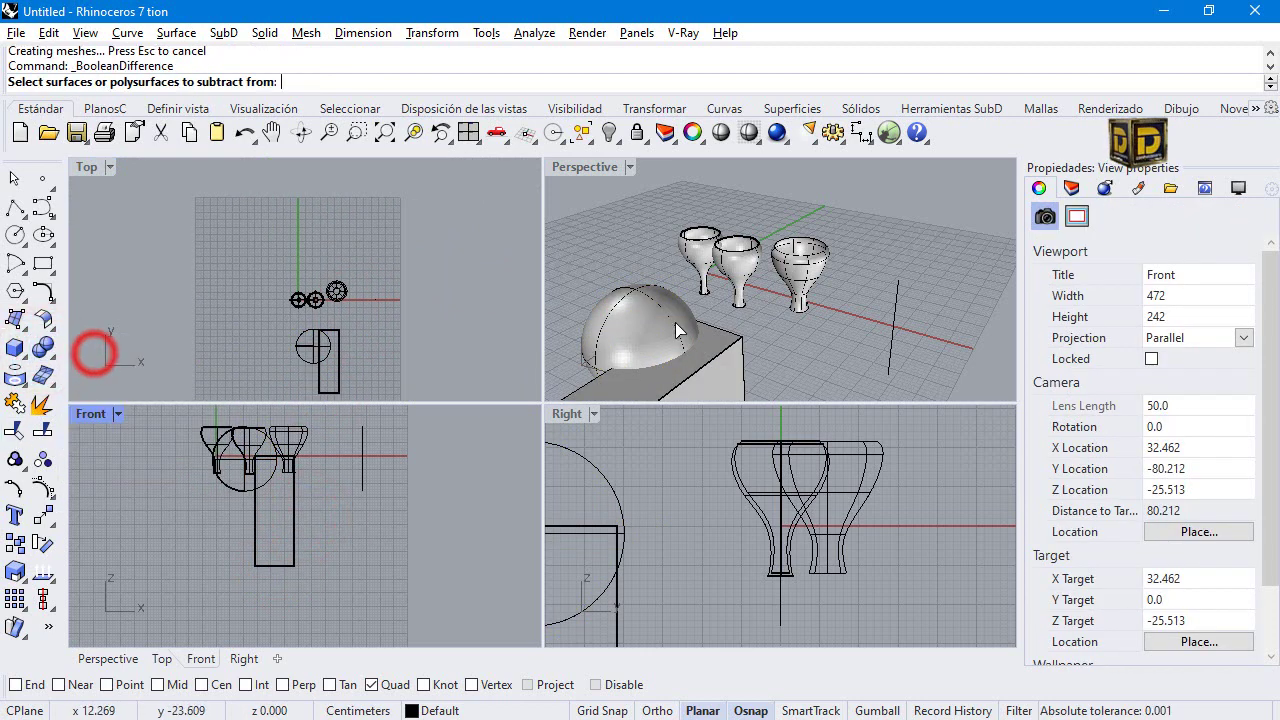
pyautogui.click(658, 326)
pyautogui.press('Return')
pyautogui.click(703, 354)
pyautogui.press('Return')
pyautogui.moveTo(703, 354); pyautogui.dragTo(654, 258, button='right')
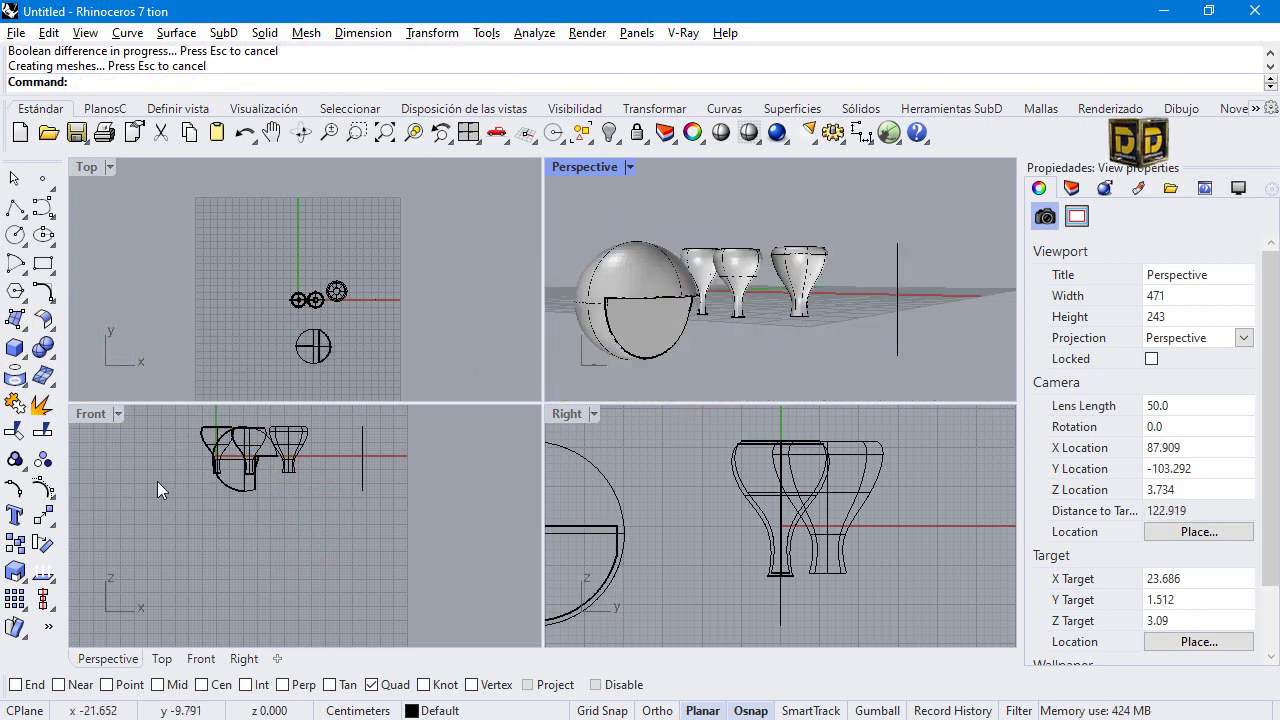
# Examine the cut sphere and the middle goblet from several angles, comparing their object types in the properties.
pyautogui.click(224, 492)
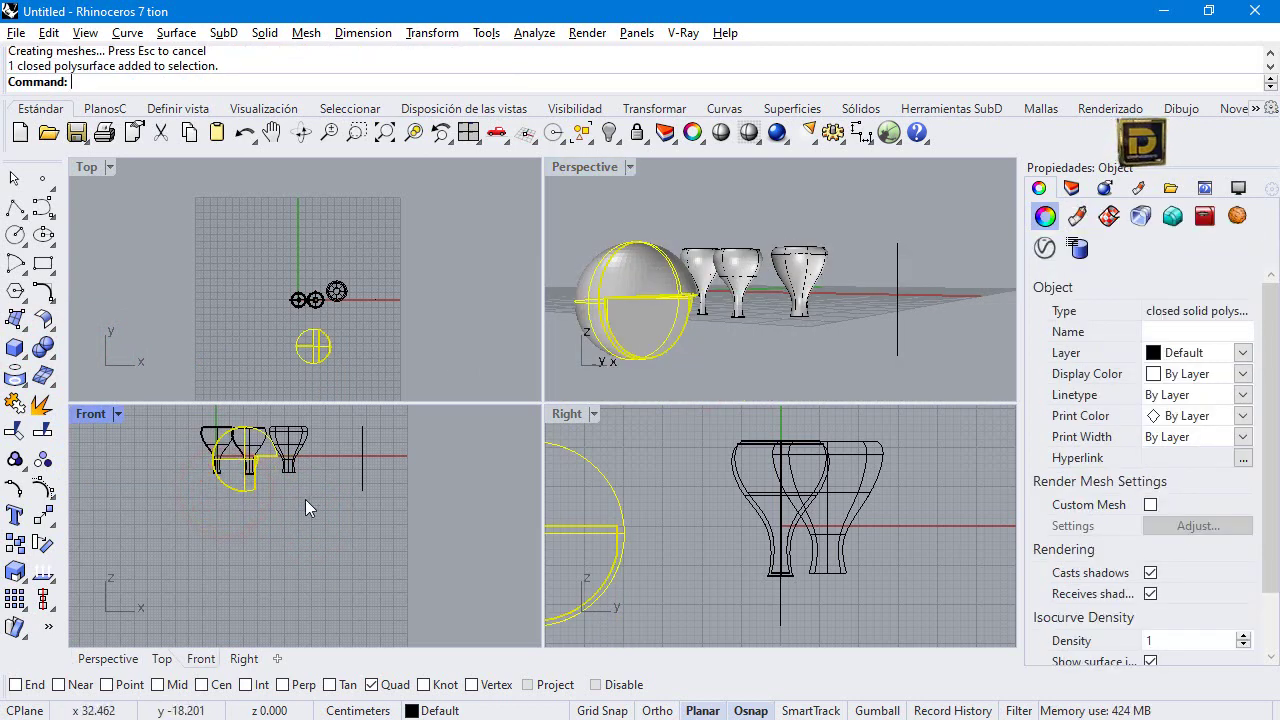
pyautogui.moveTo(715, 302); pyautogui.dragTo(728, 262, button='right')
pyautogui.scroll(3, 735, 270)
pyautogui.scroll(-5, 733, 277)
pyautogui.click(733, 277)
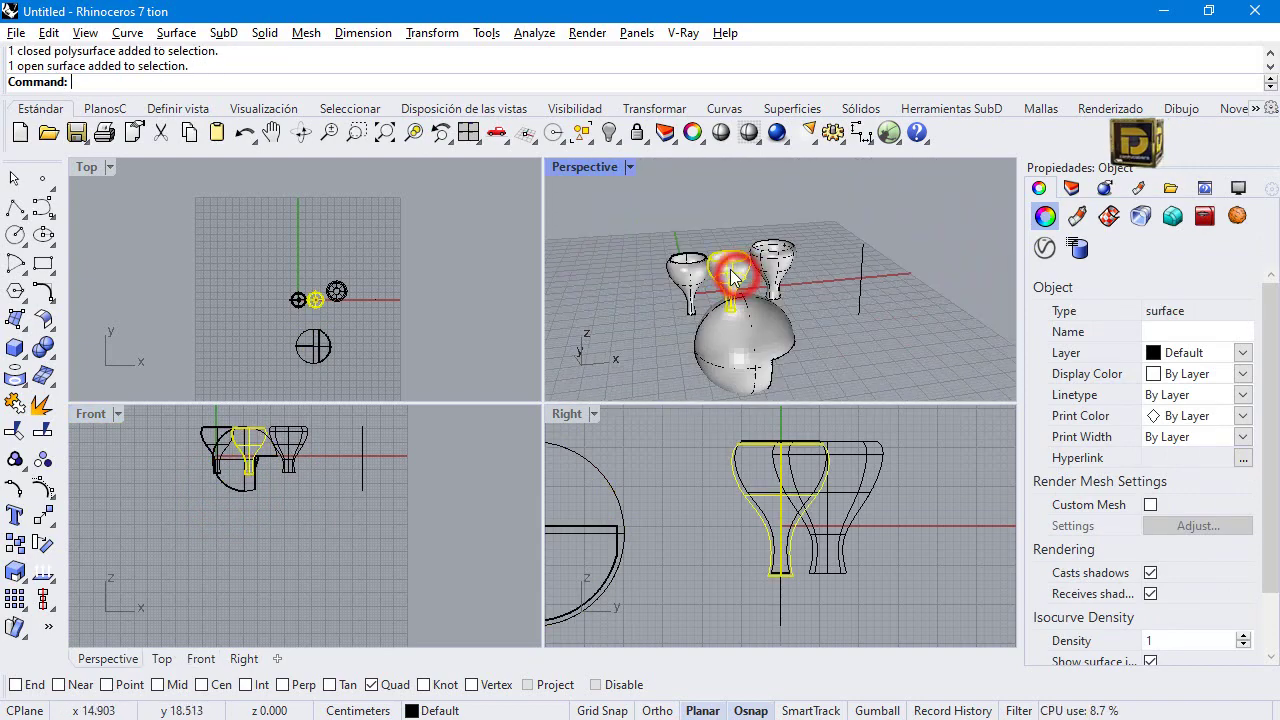
pyautogui.click(622, 288)
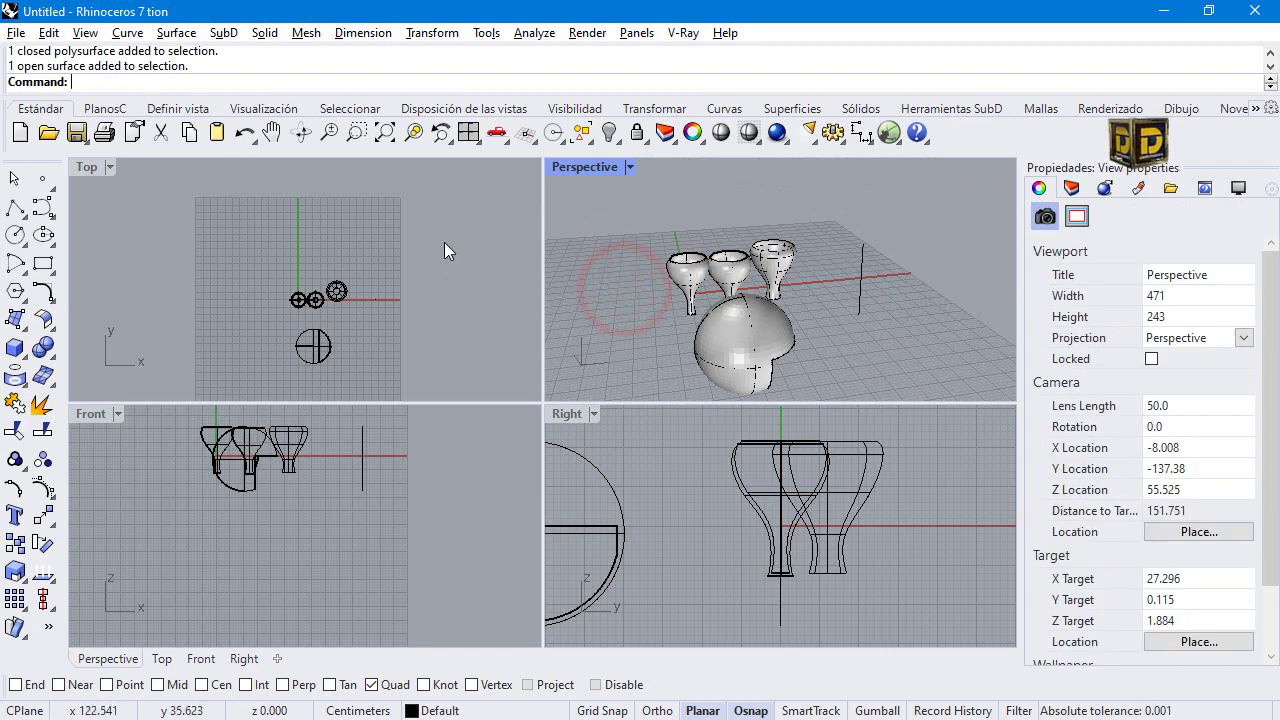
pyautogui.moveTo(669, 302); pyautogui.dragTo(910, 283, button='right')
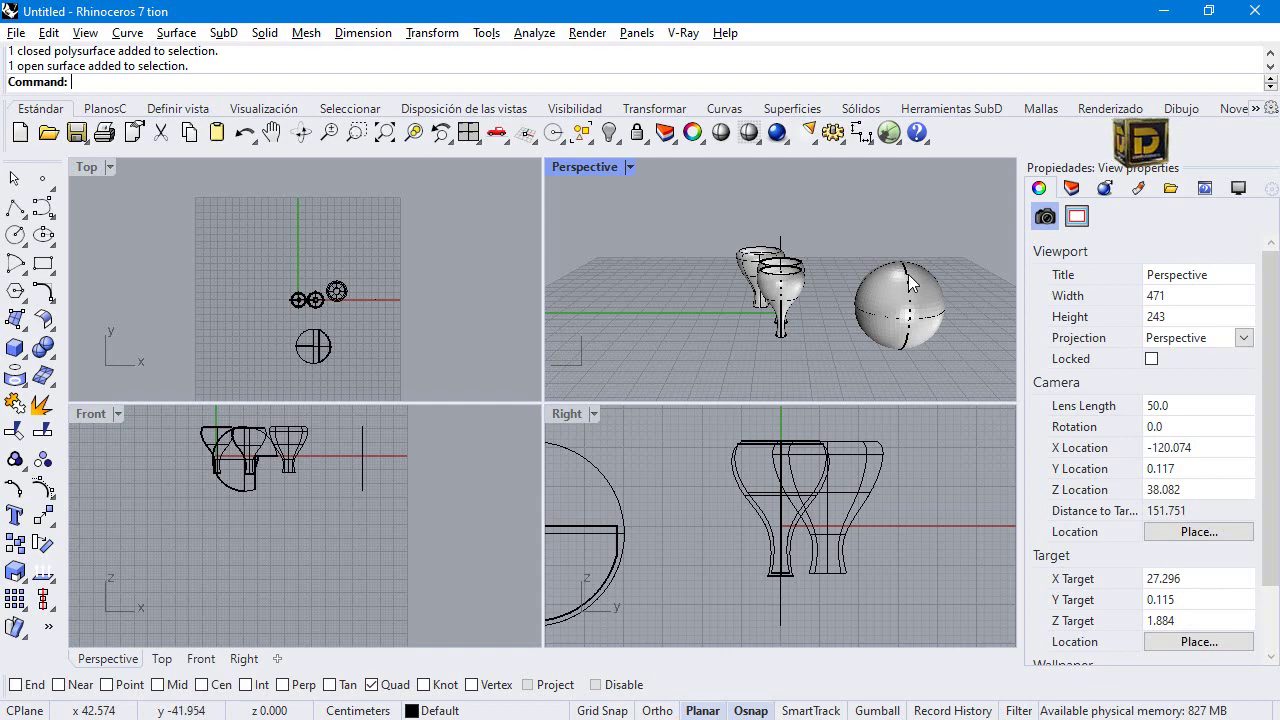
pyautogui.moveTo(910, 283); pyautogui.dragTo(710, 310, button='right')
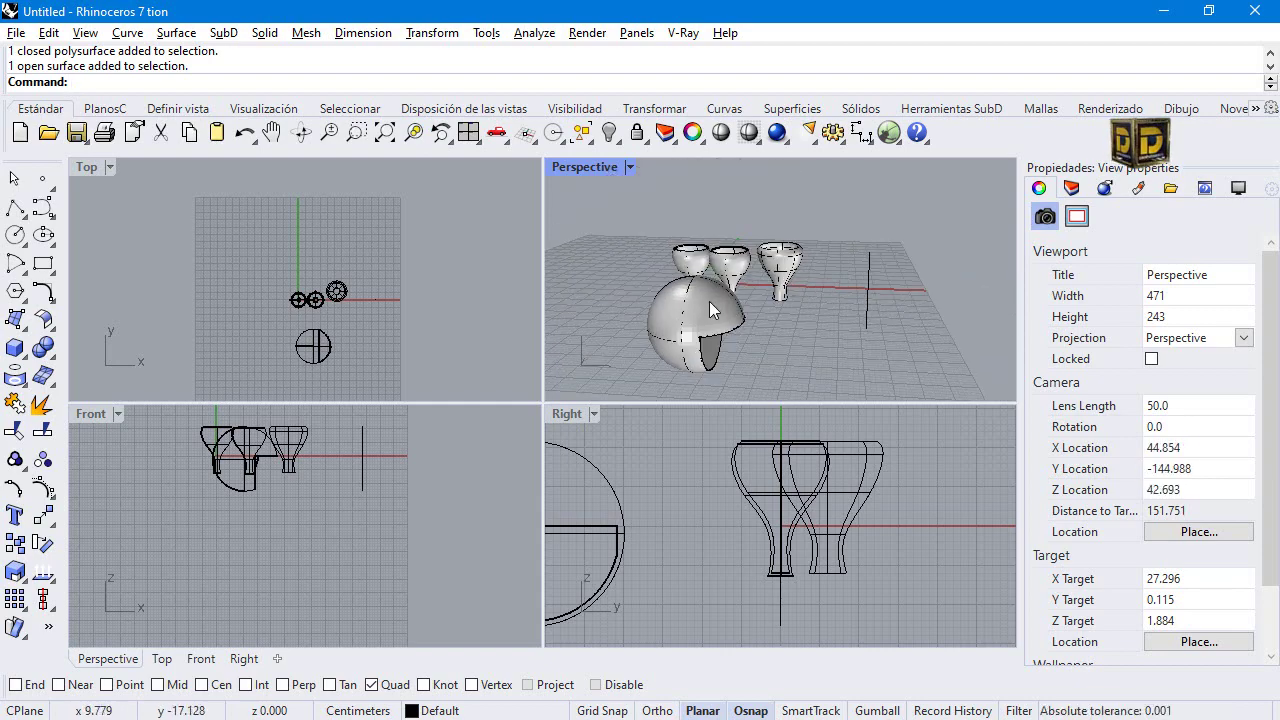